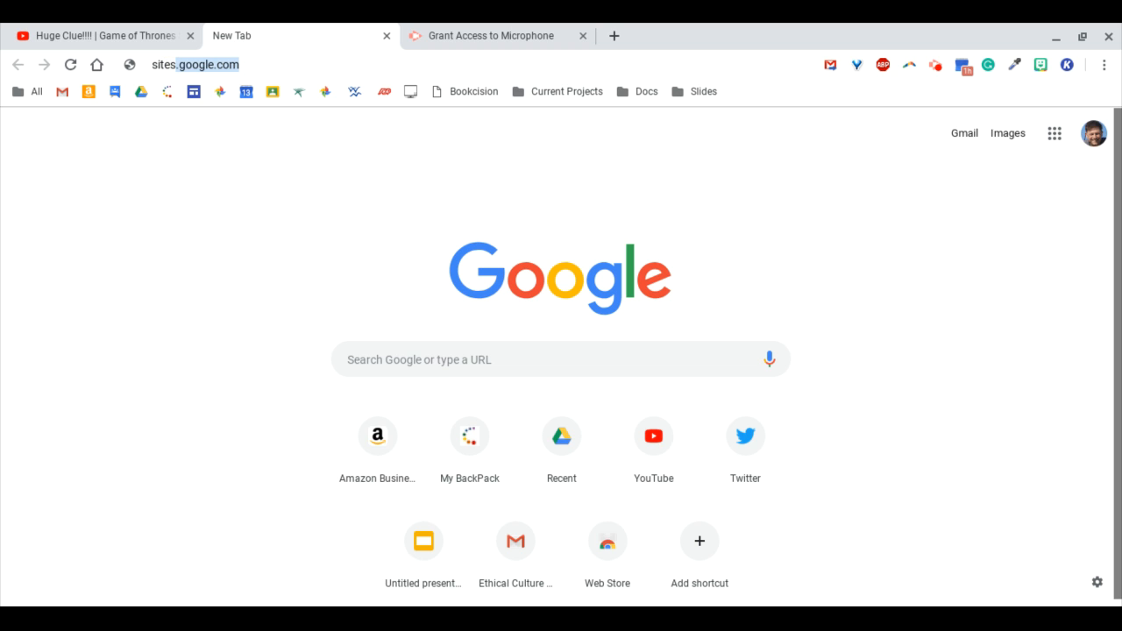
Go to sites.google.com, switch to New Google Sites and create a new blank site
key("Right")
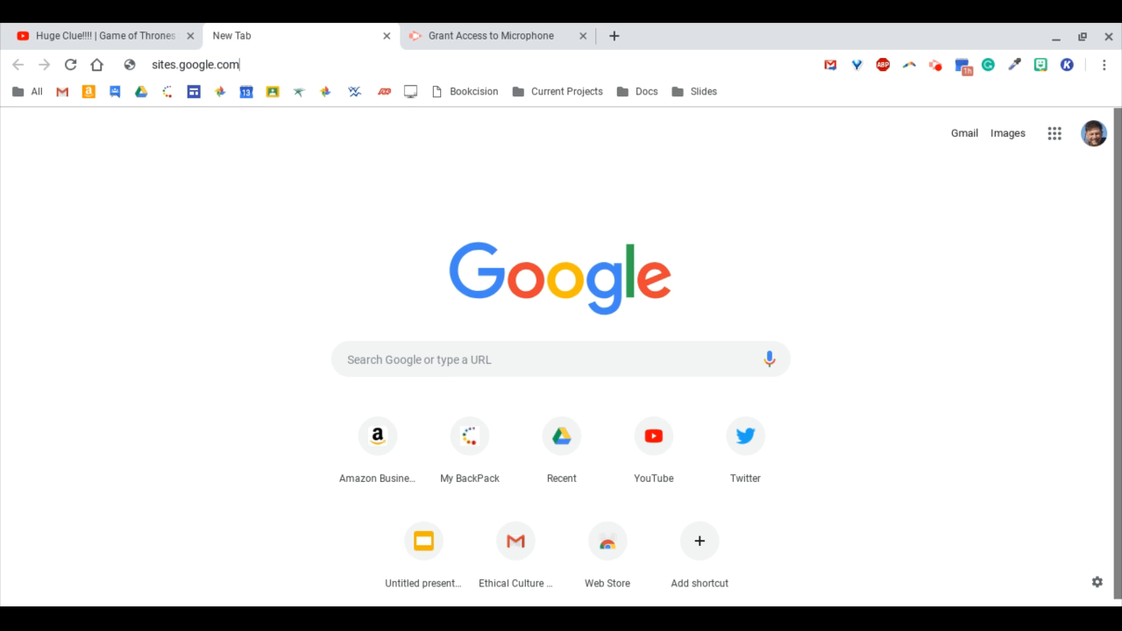
key("Return")
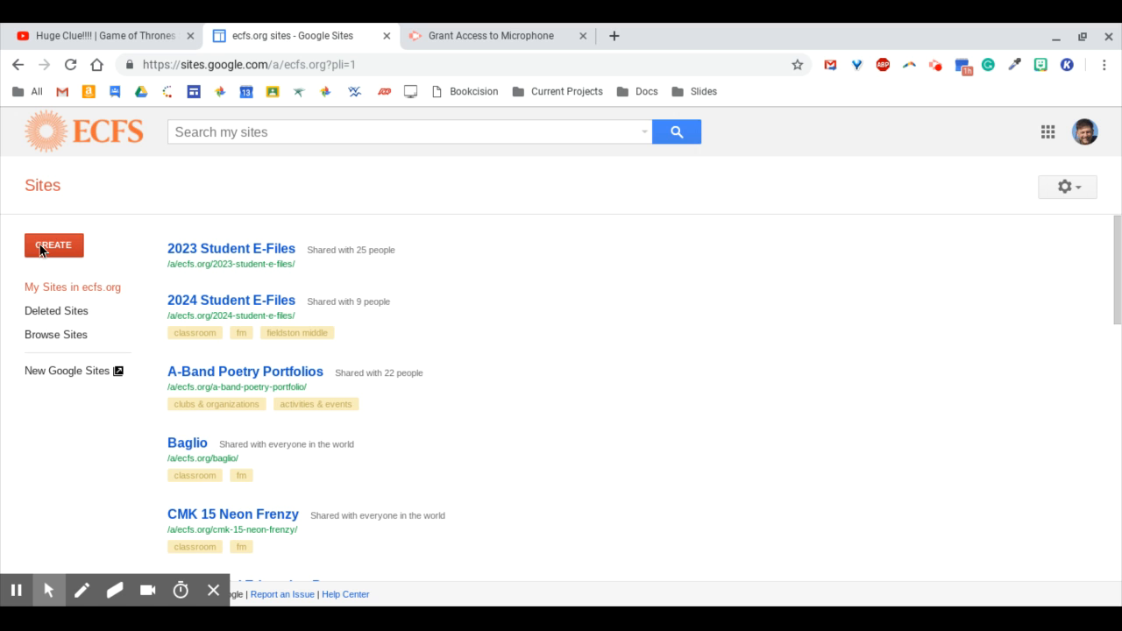
left_click(50, 377)
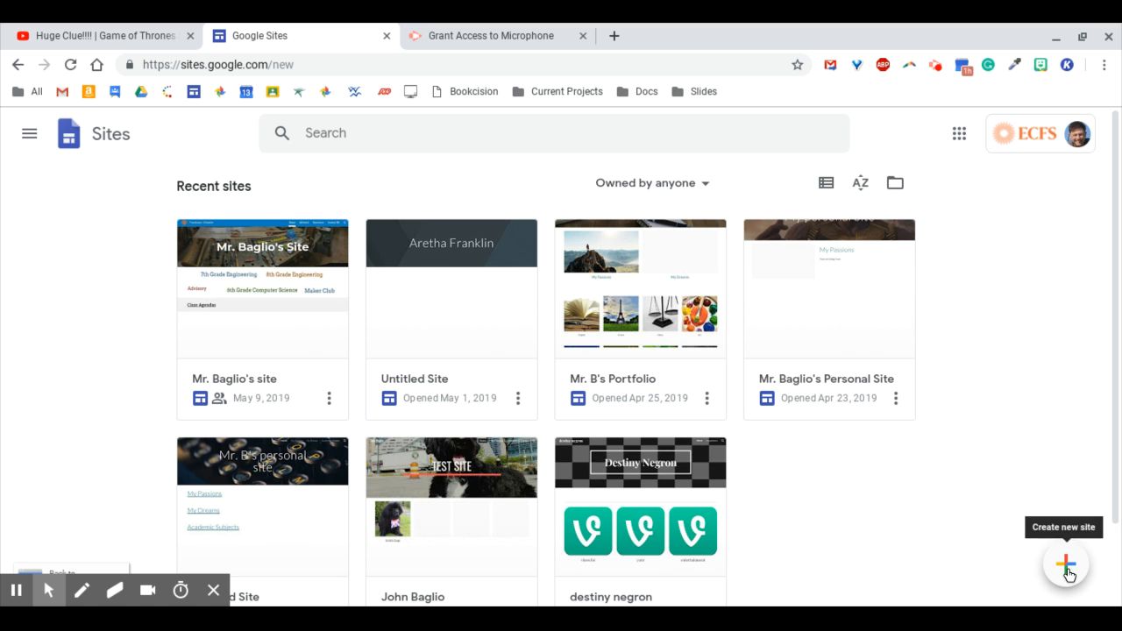
left_click(1067, 569)
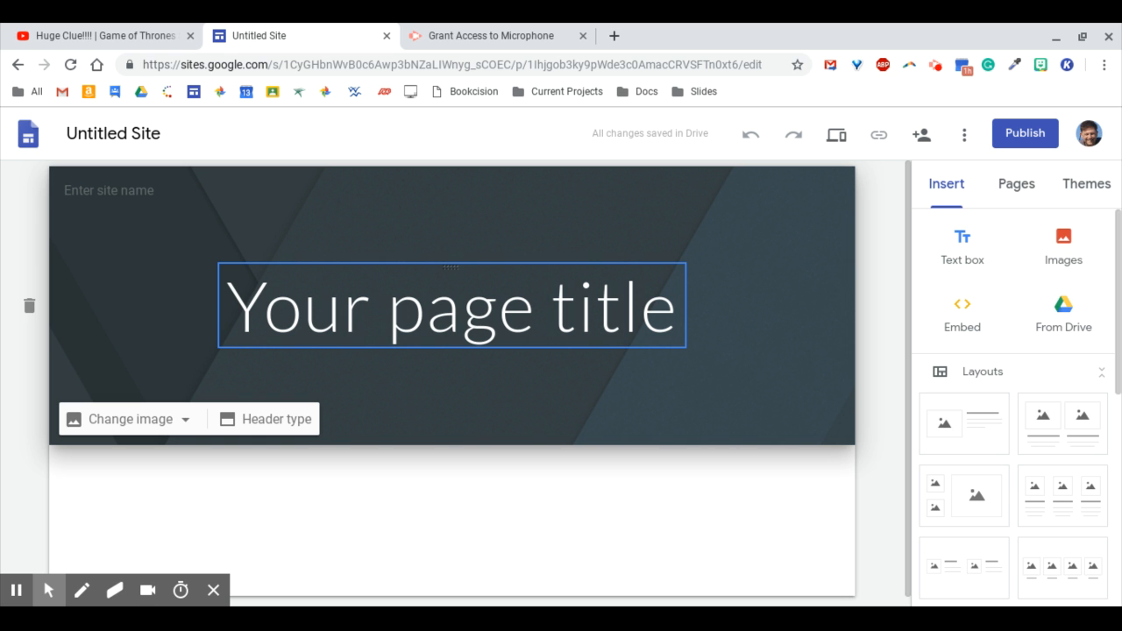
Replace the placeholder page title in the header with the owner's title and surname in possessive form, followed by "Site"
left_click(372, 313)
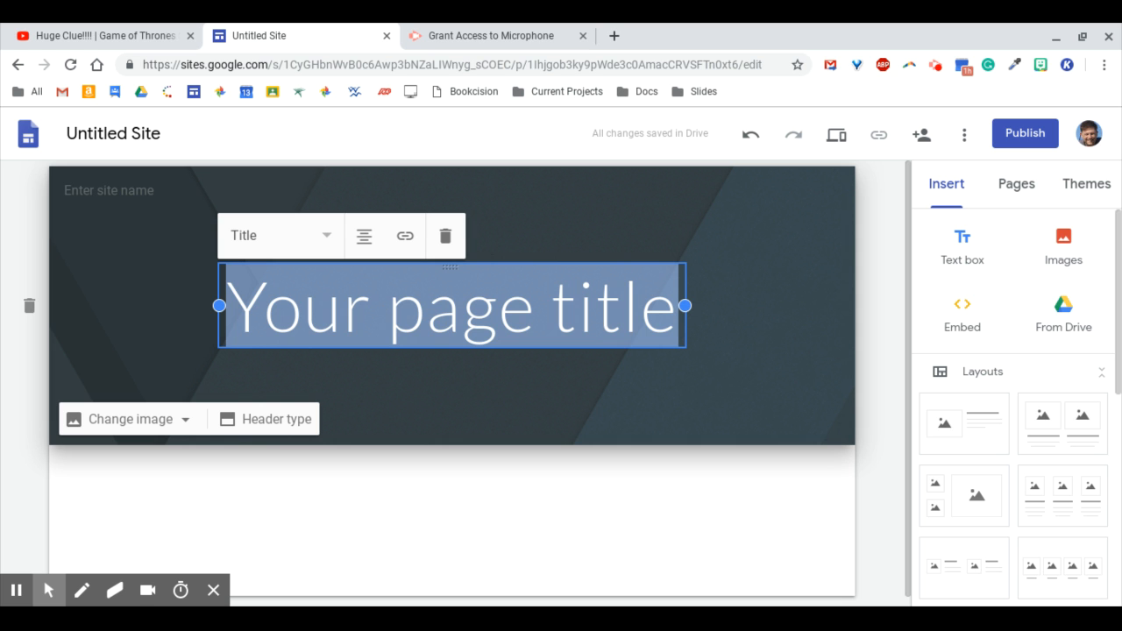
type("M")
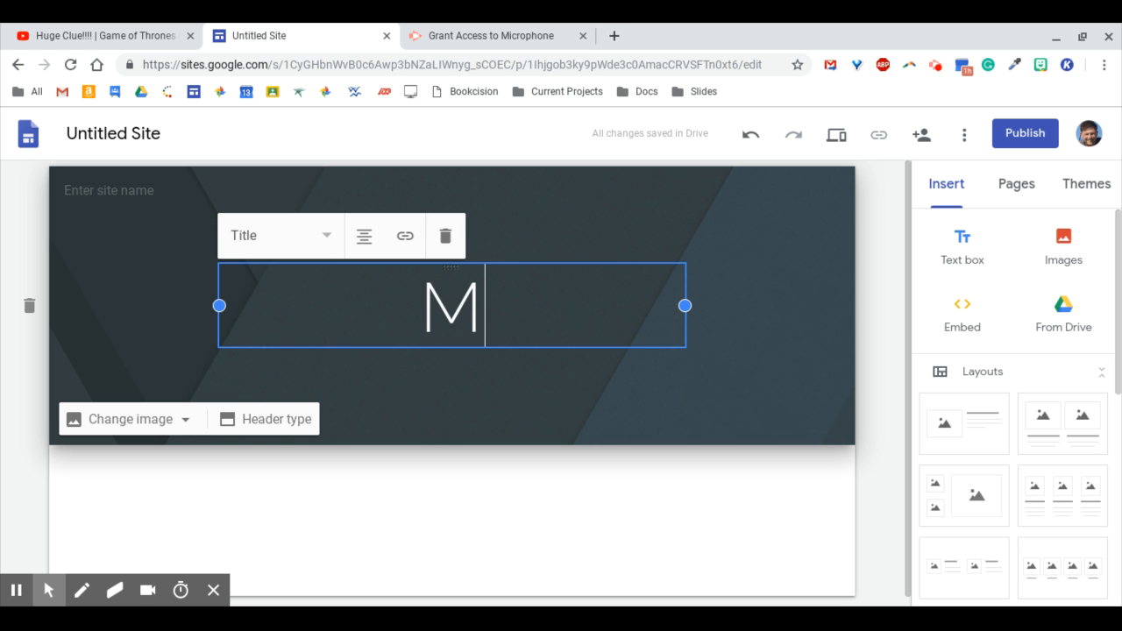
type("r.")
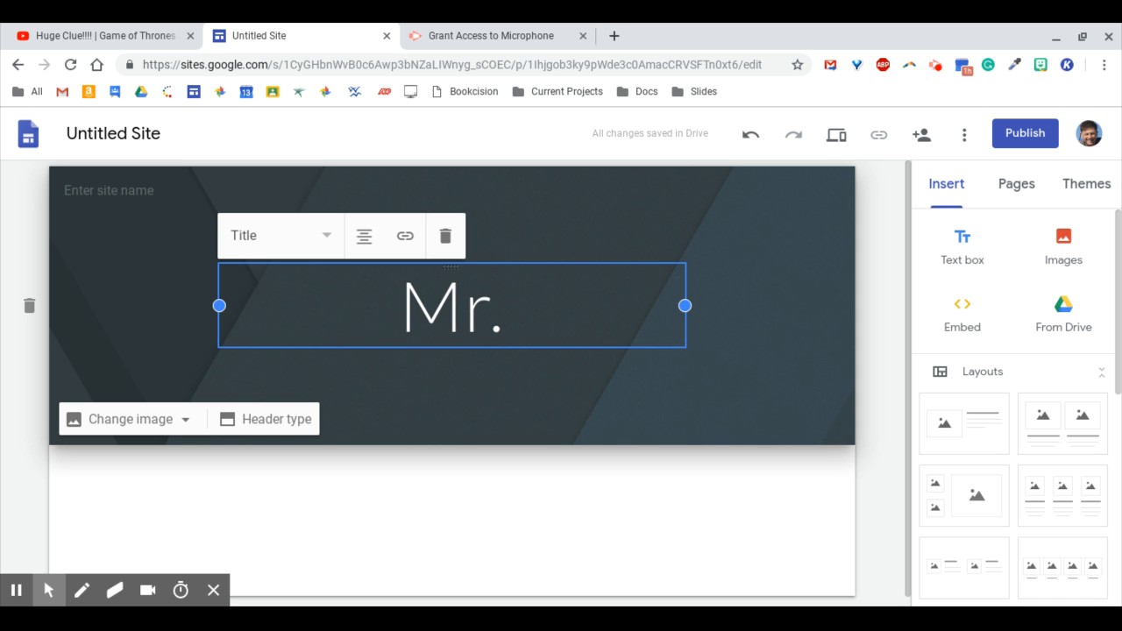
type(" BAglio")
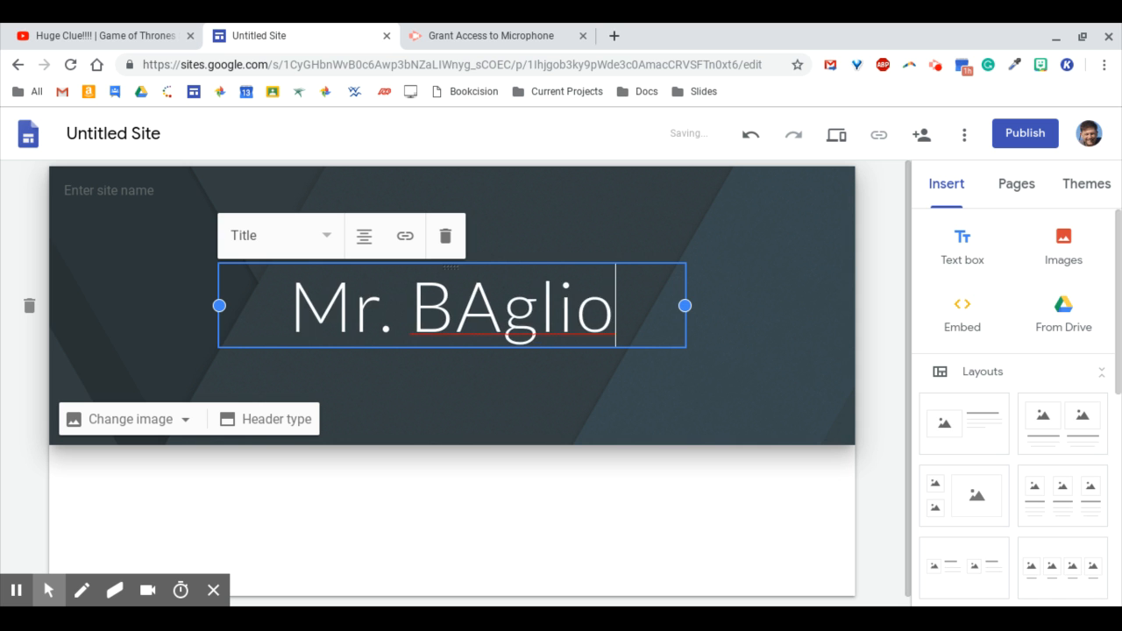
key("BackSpace")
key("BackSpace")
key("BackSpace")
key("BackSpace")
key("BackSpace")
type("aglio")
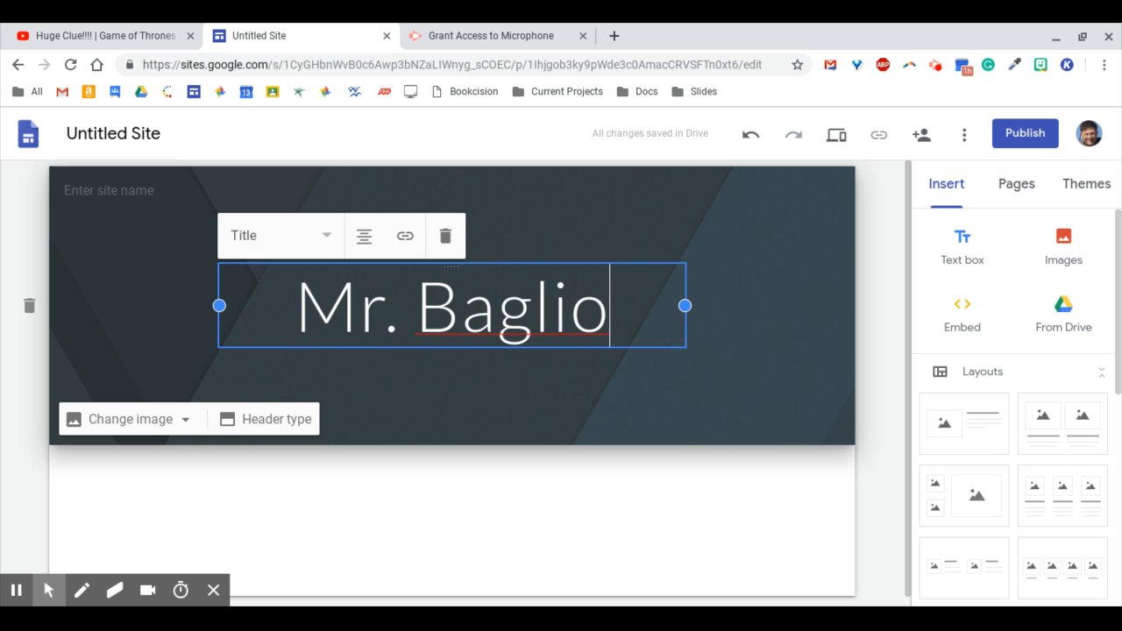
type("'s Site")
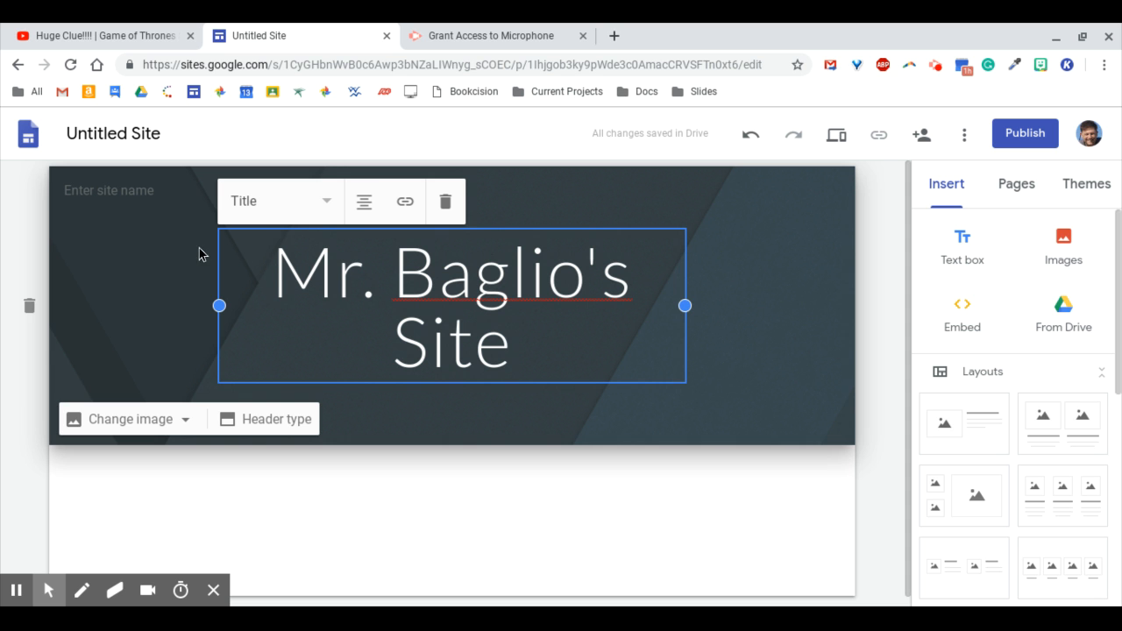
Enter the site name as the owner's title and surname in possessive form, followed by "website"
left_click(129, 191)
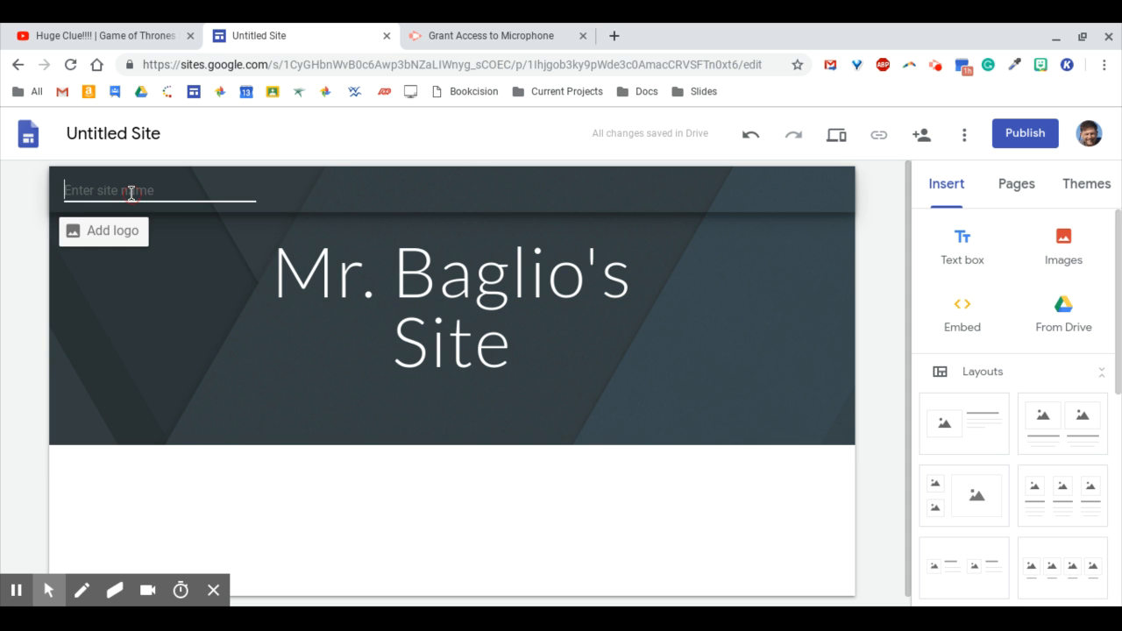
type("Mre")
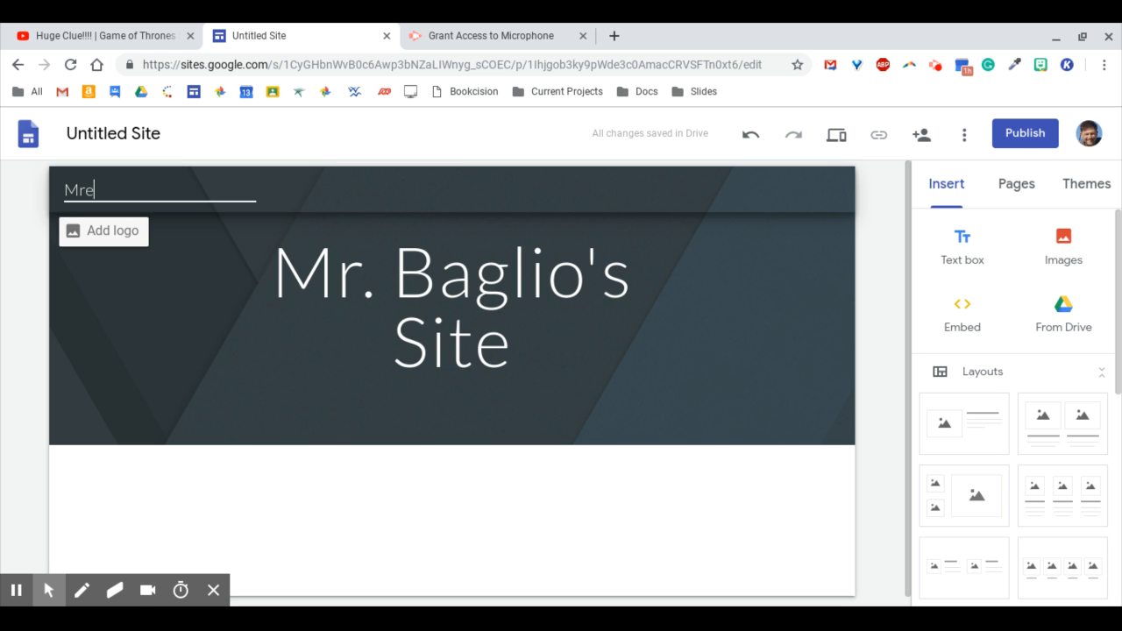
key("BackSpace")
type(". Baglio's w")
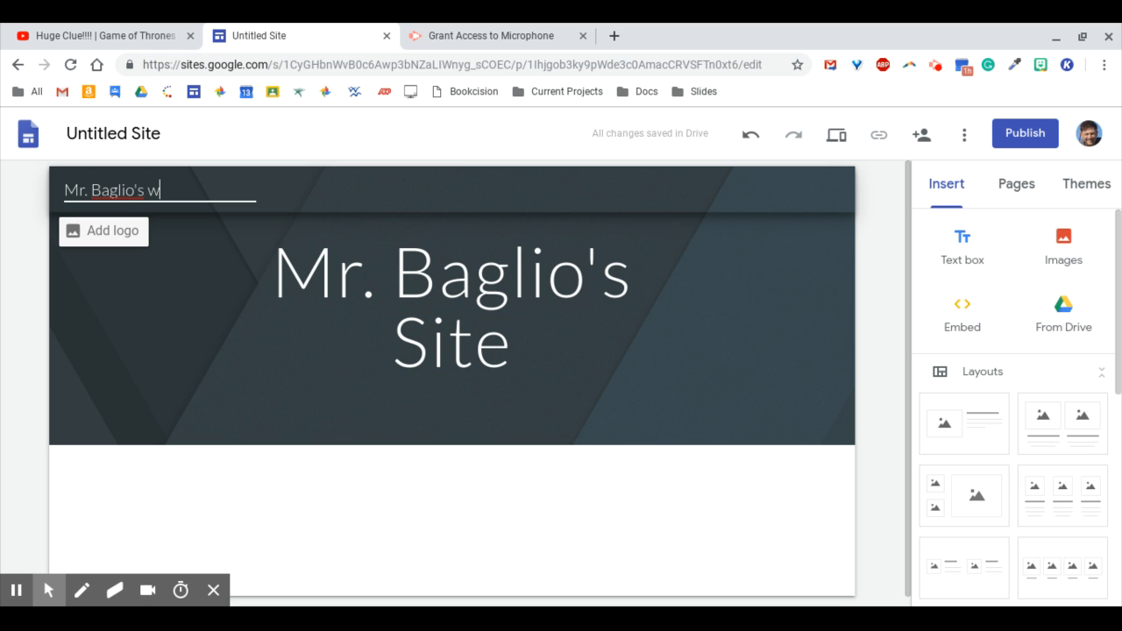
type("ebsite")
left_click(157, 297)
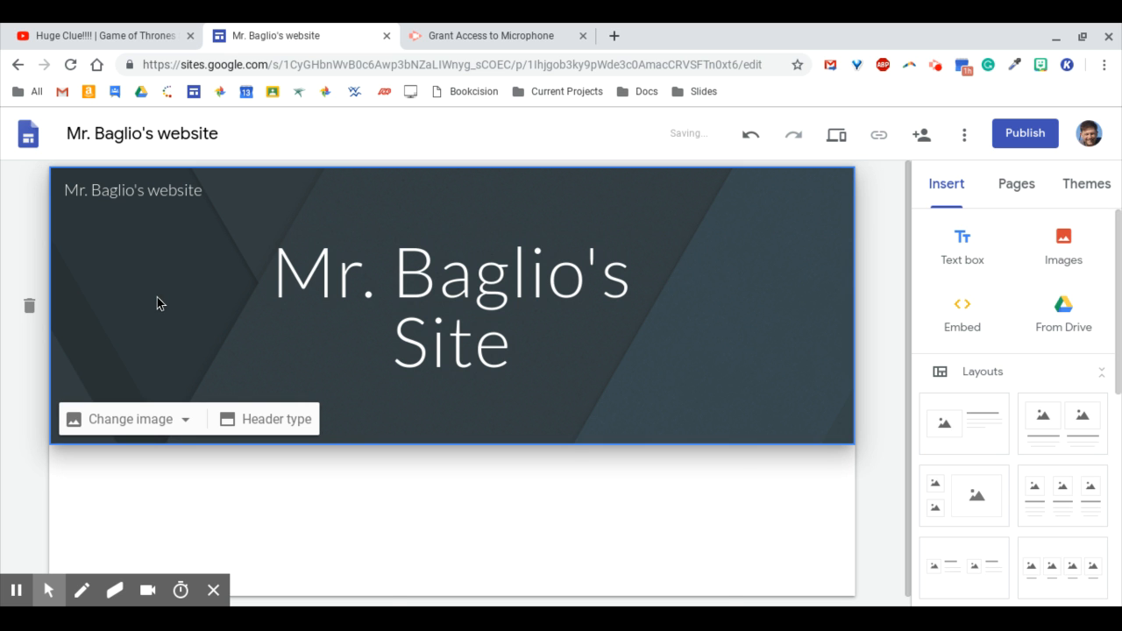
Change the header image to the first river-and-forest photo found by an image search for "outdoors"
left_click(187, 423)
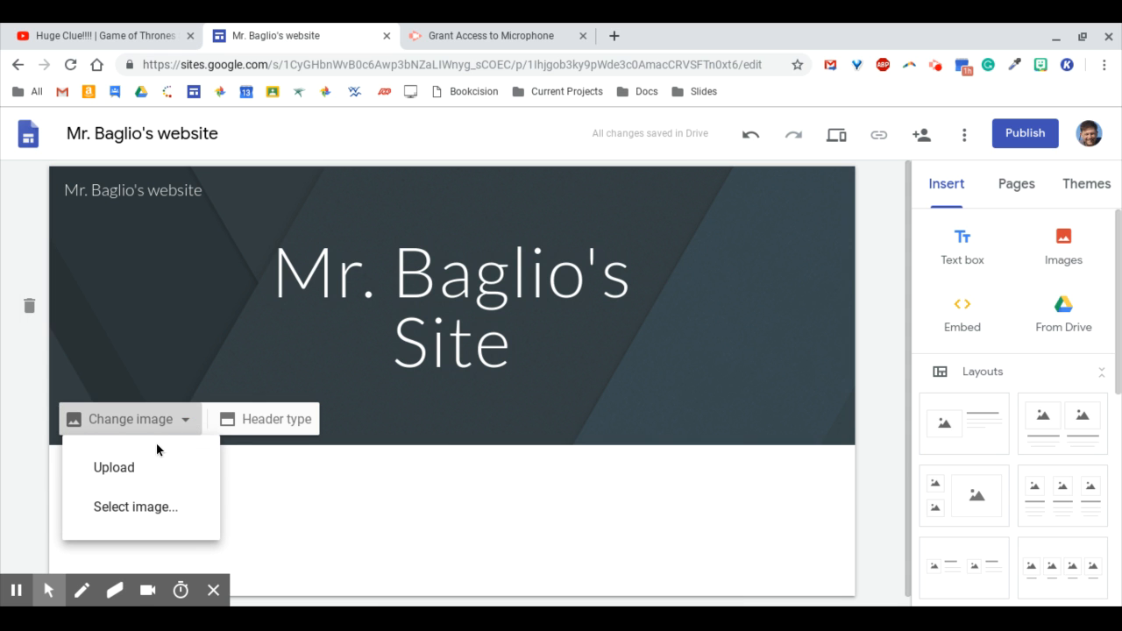
left_click(140, 513)
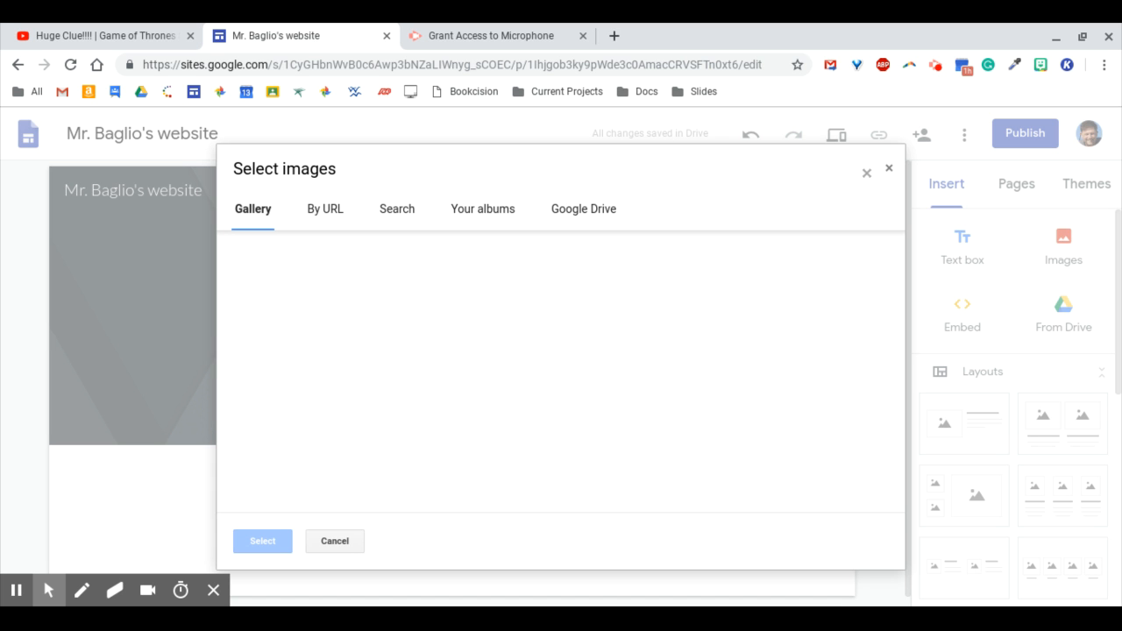
left_click(403, 216)
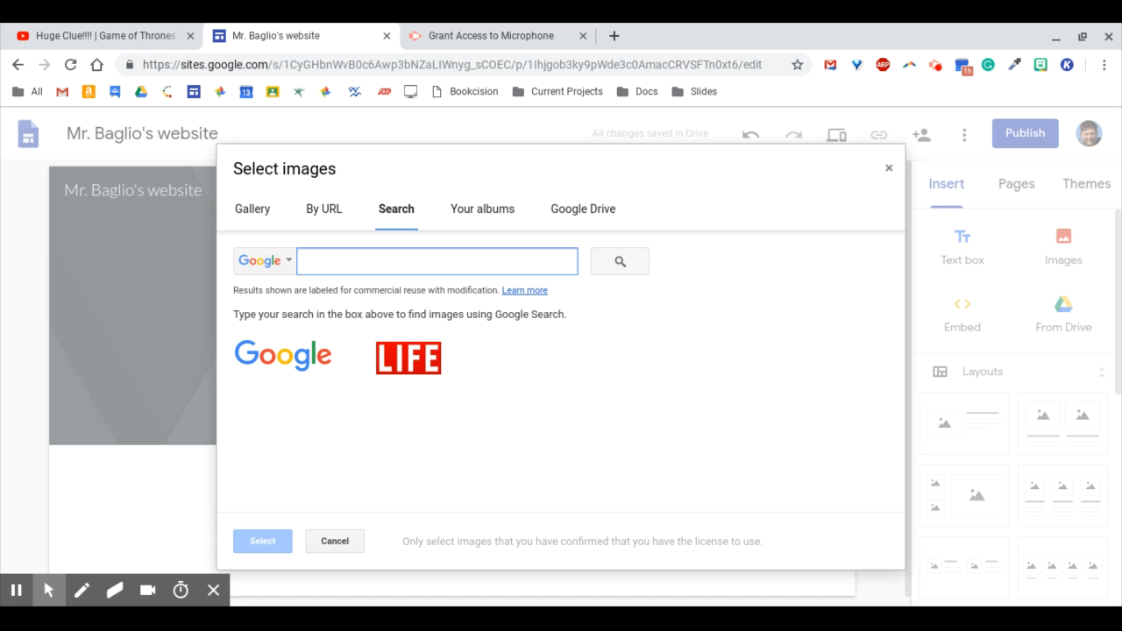
type("out")
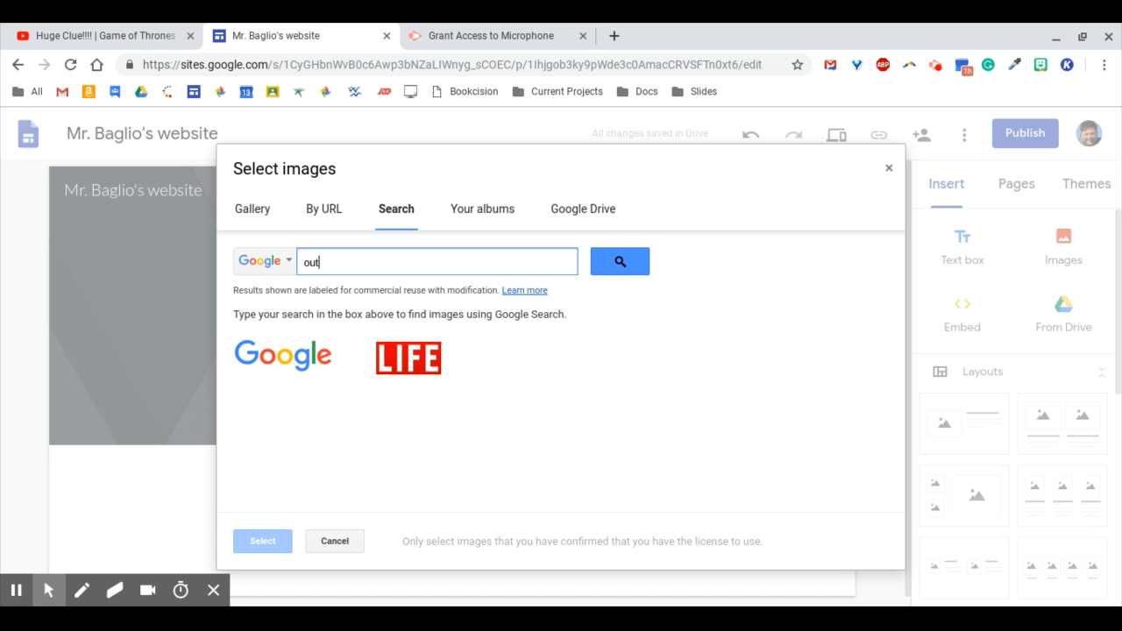
type("doors")
left_click(621, 262)
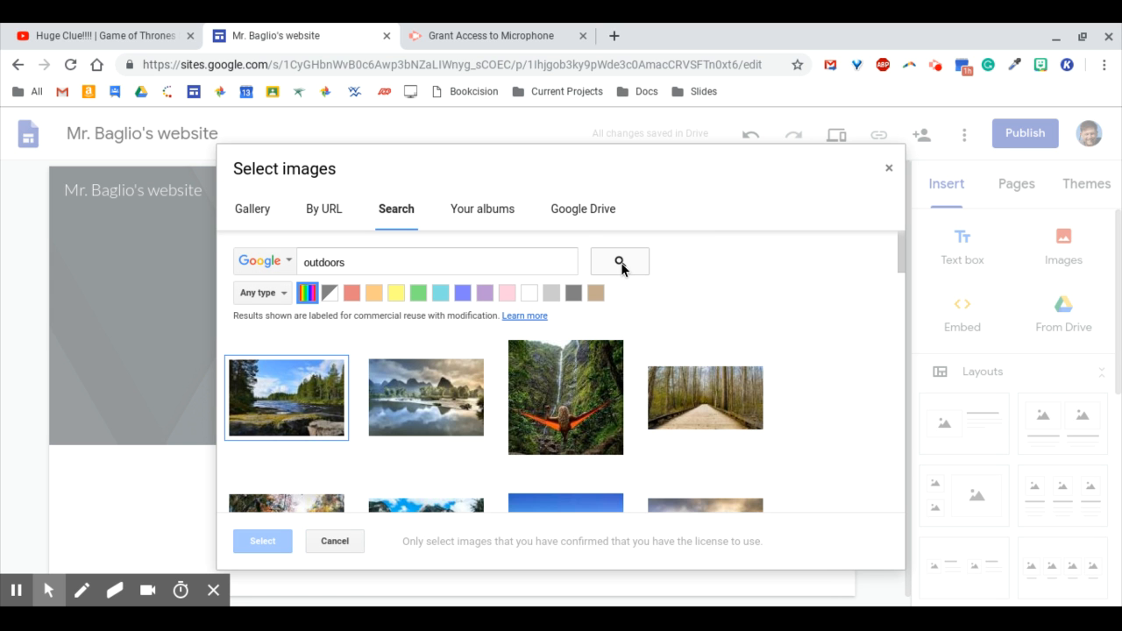
left_click(326, 399)
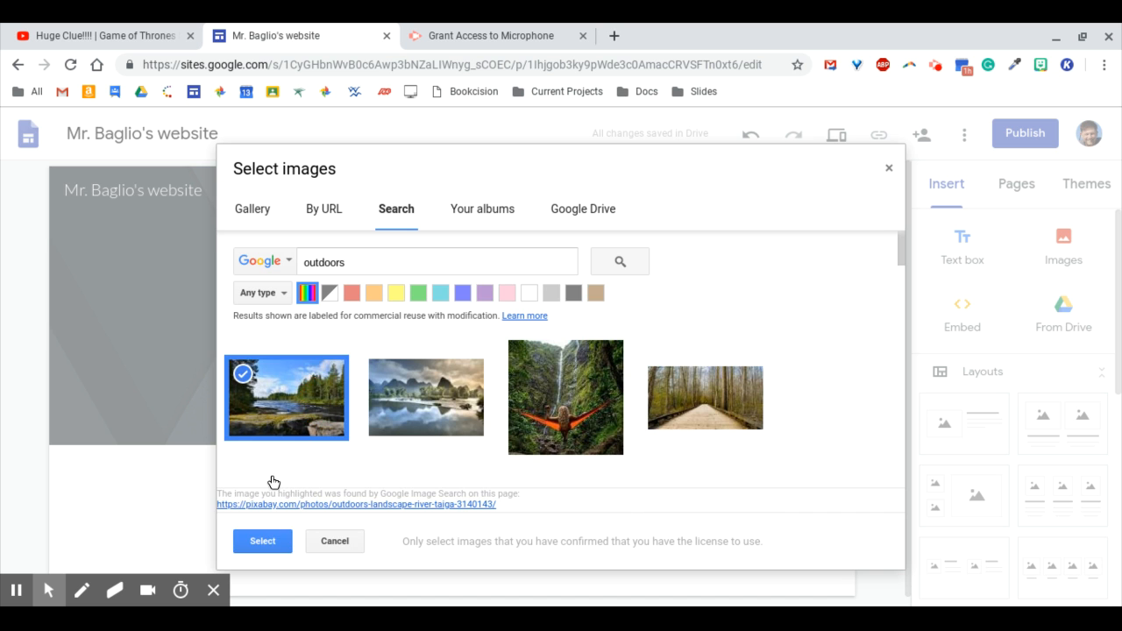
left_click(263, 541)
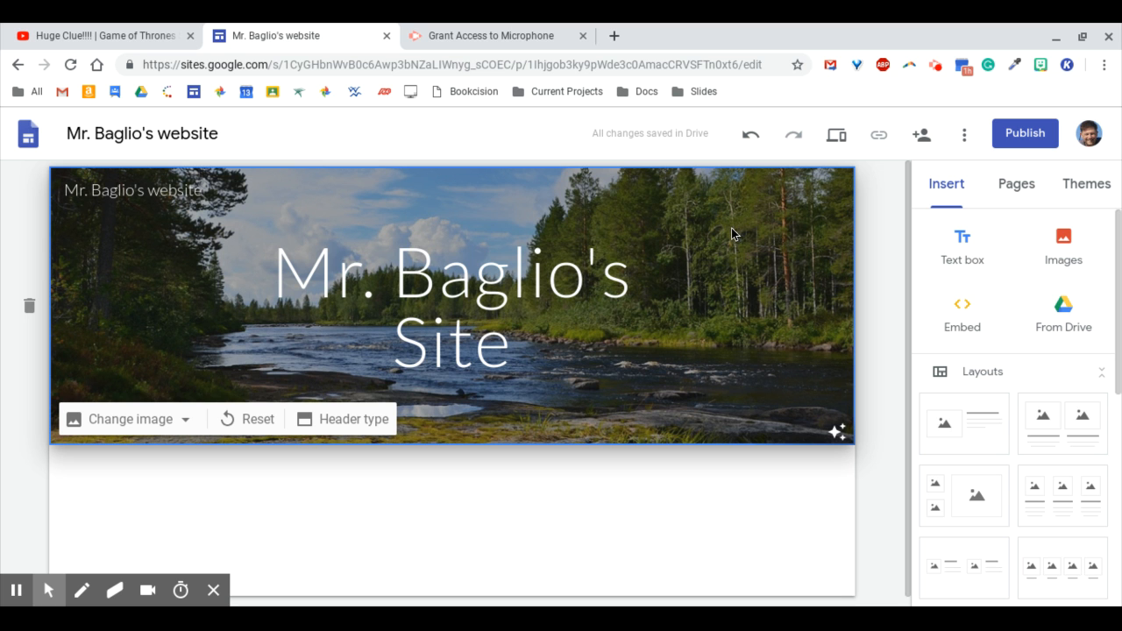
left_click(182, 420)
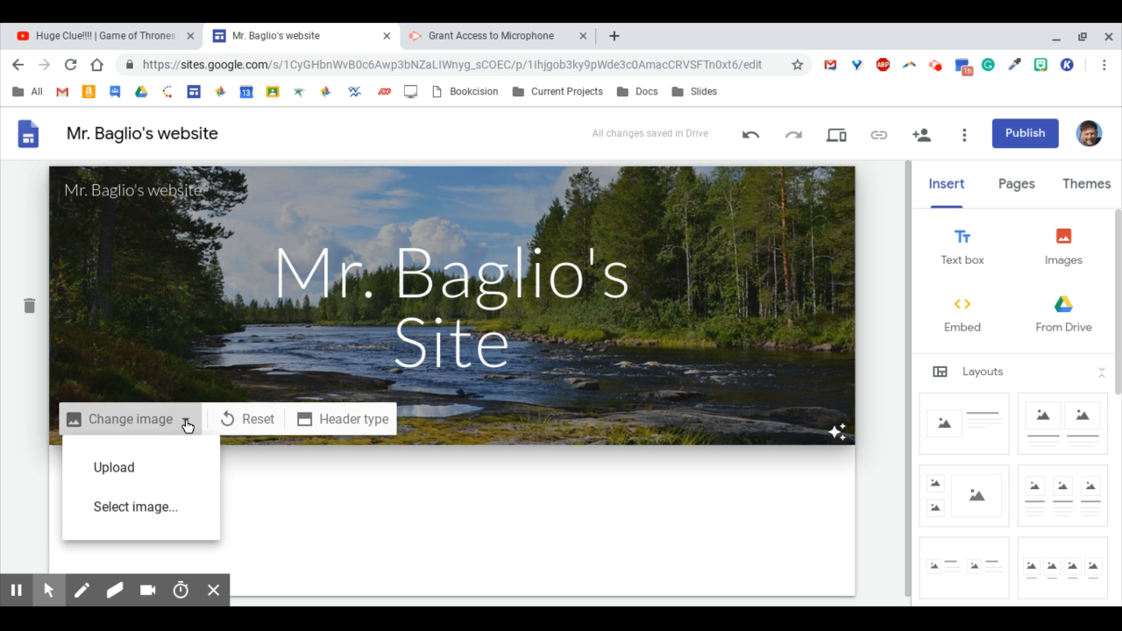
left_click(145, 508)
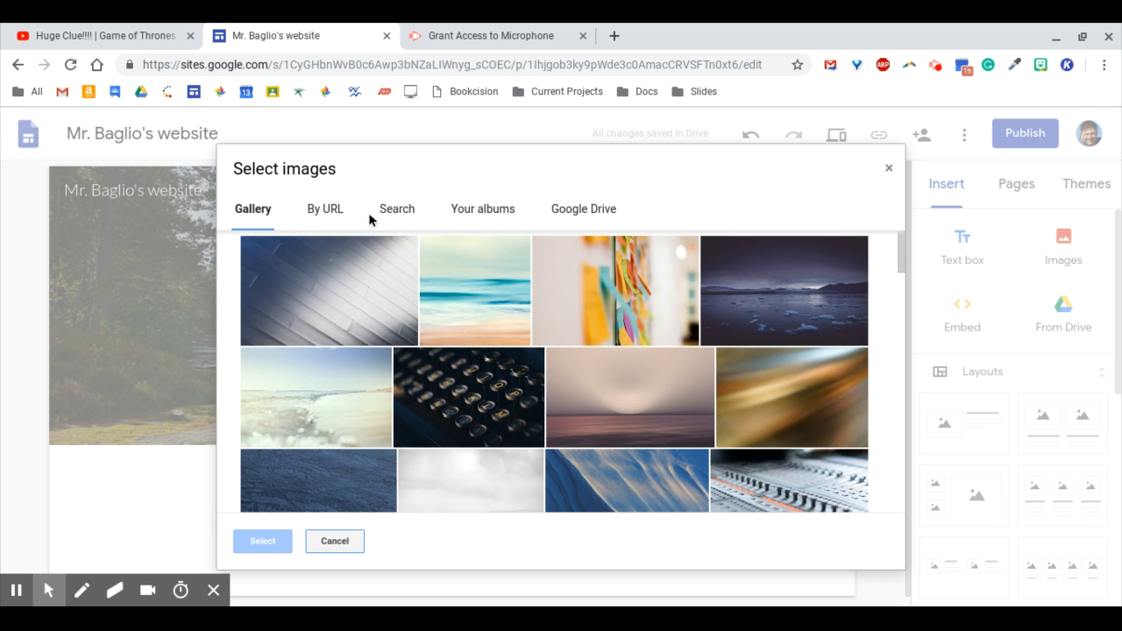
left_click(889, 169)
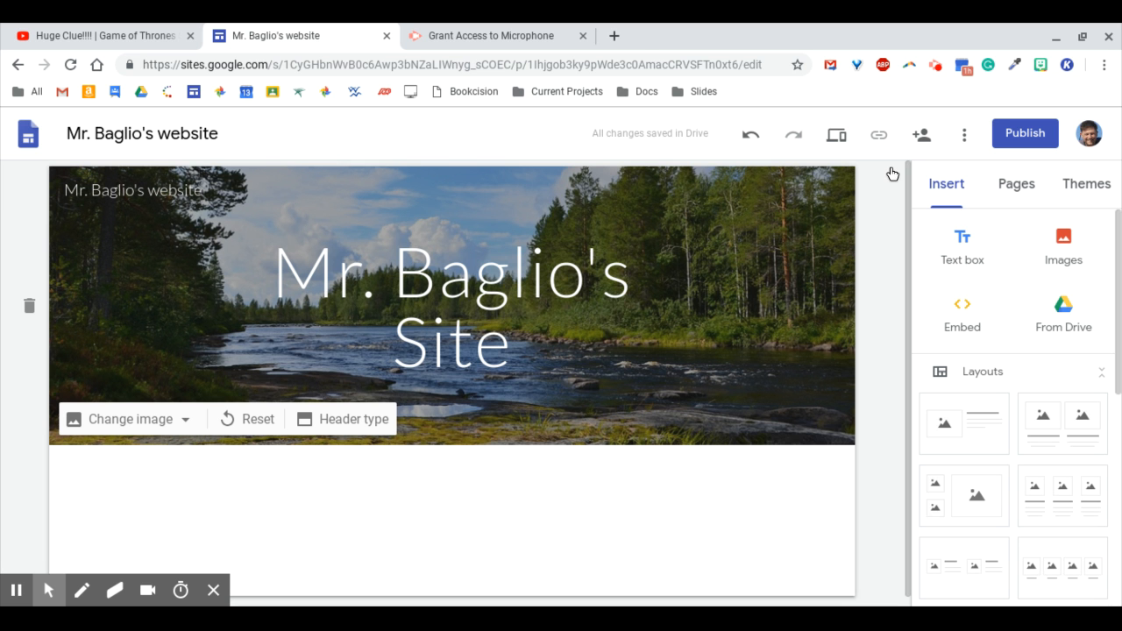
Search Google for "portuguese water dog" in a new browser tab and show the image results
left_click(614, 37)
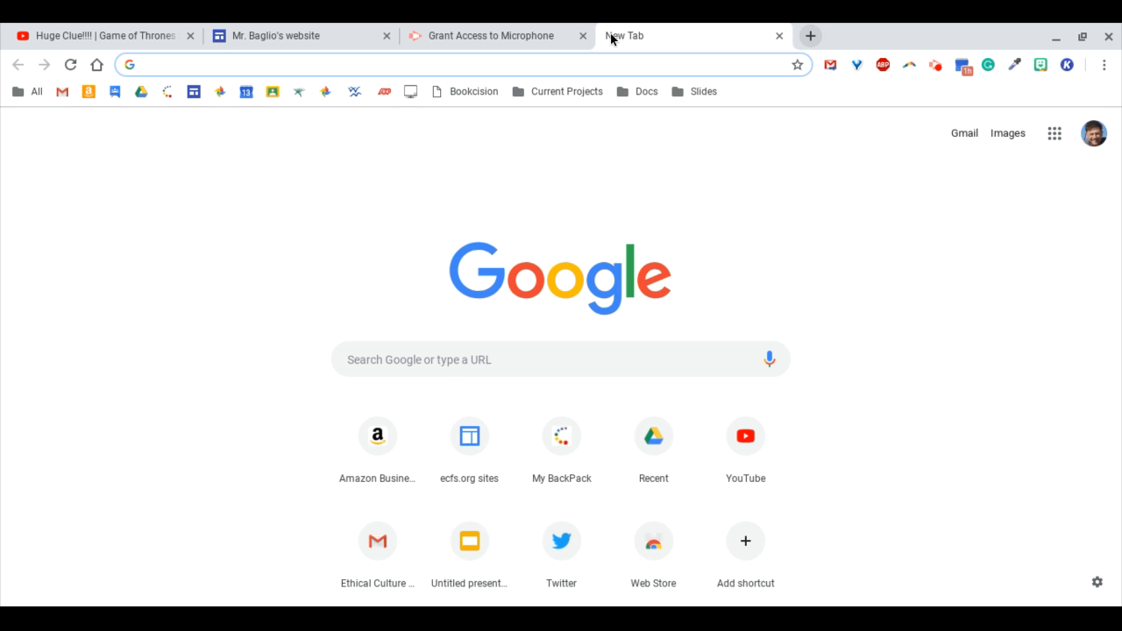
type("portu")
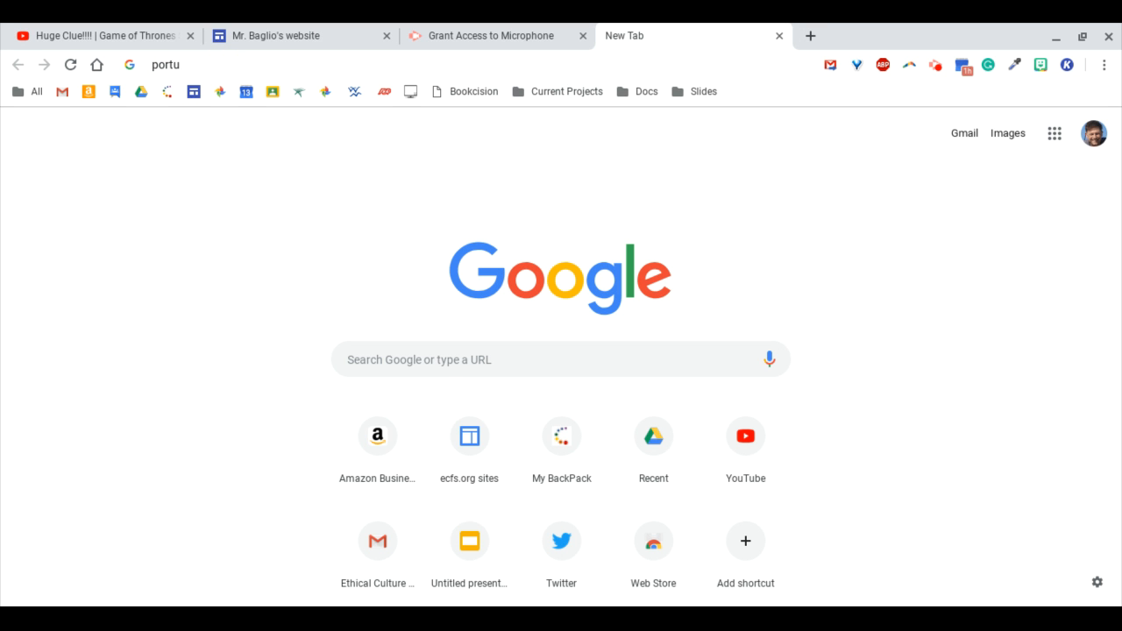
type("gues")
left_click(449, 187)
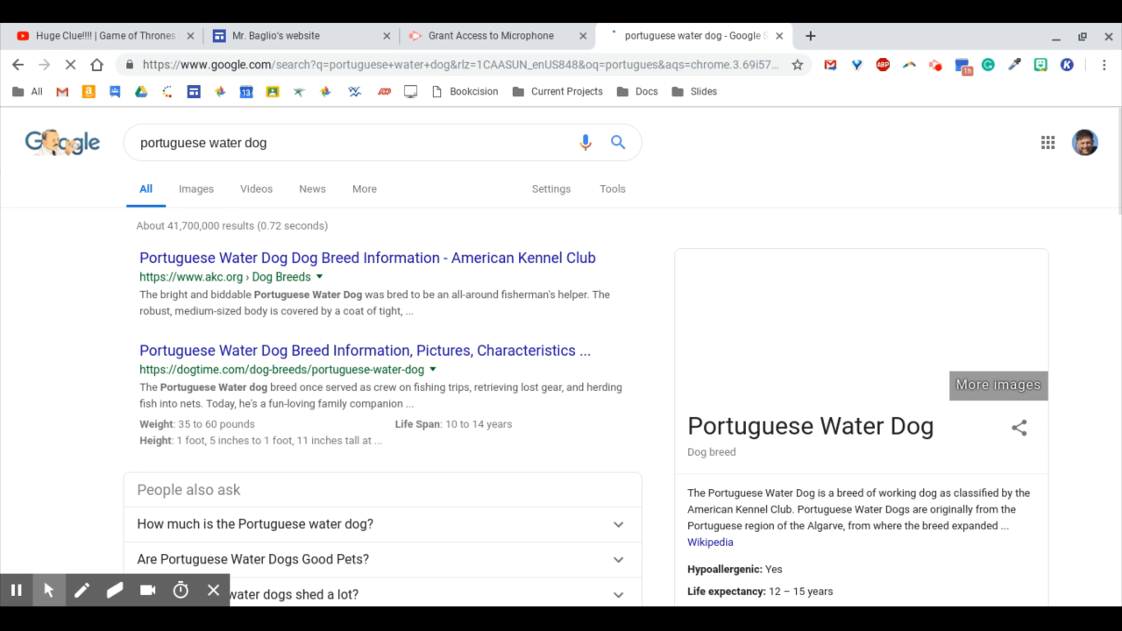
left_click(195, 191)
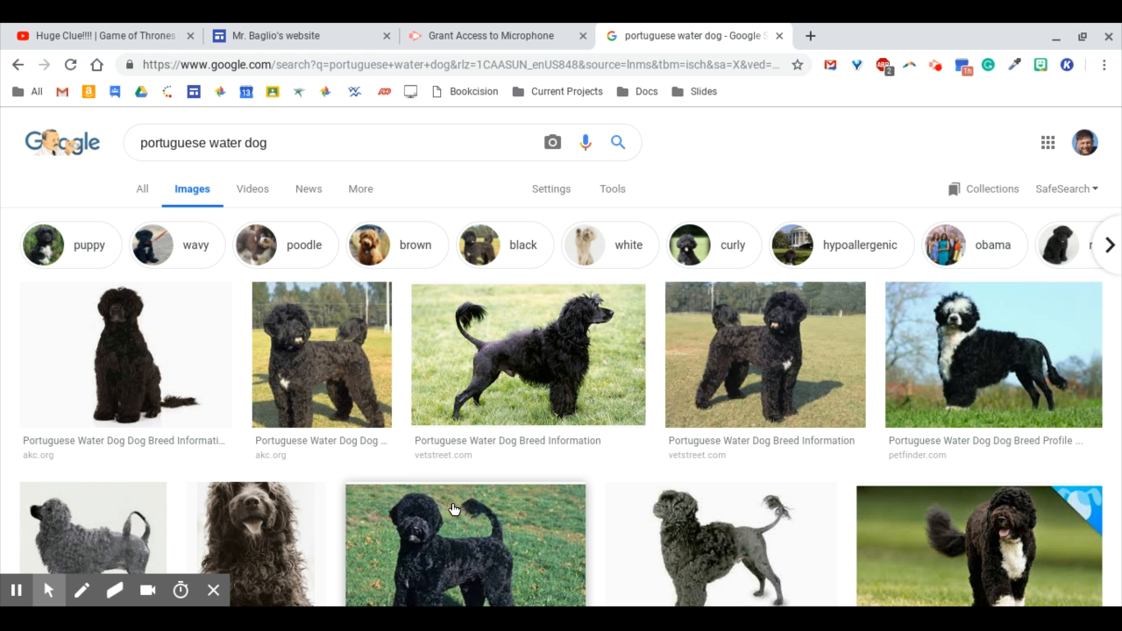
Open the 645 × 380 vetstreet.com photo of the black dog on grass full-size in its own browser tab
scroll(454, 510, "down", 3)
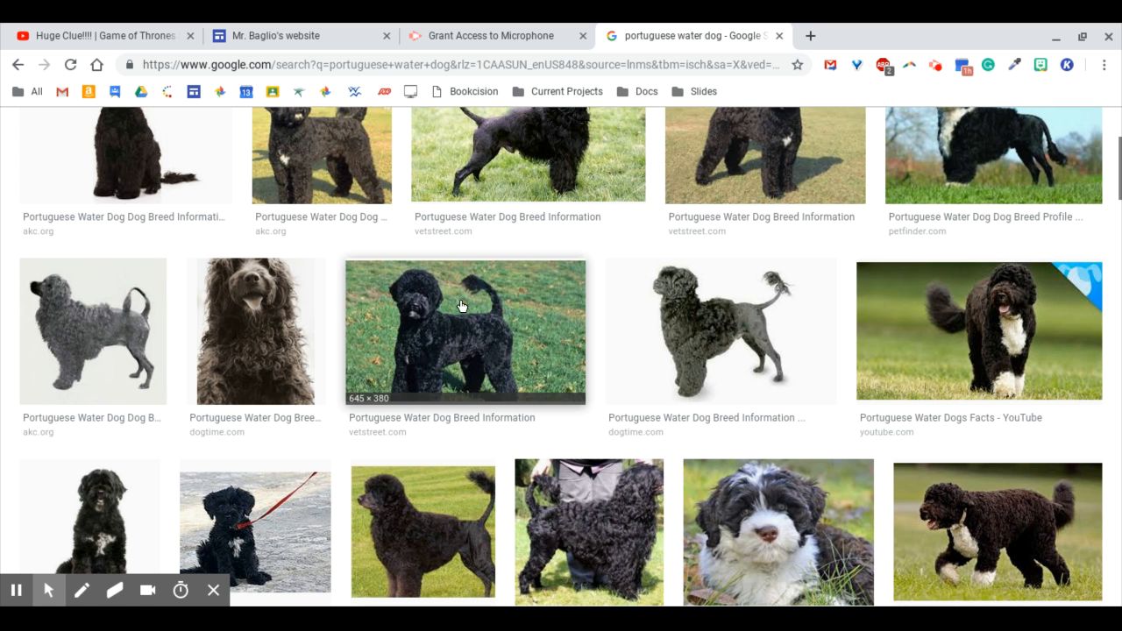
left_click(509, 349)
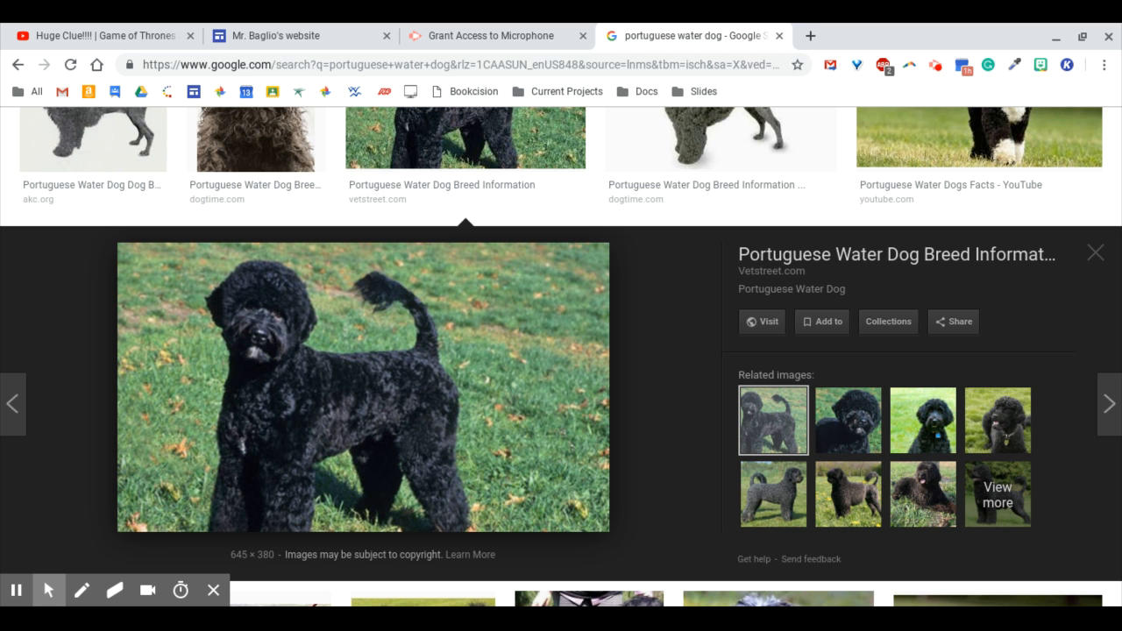
left_click(307, 372)
left_click(359, 395)
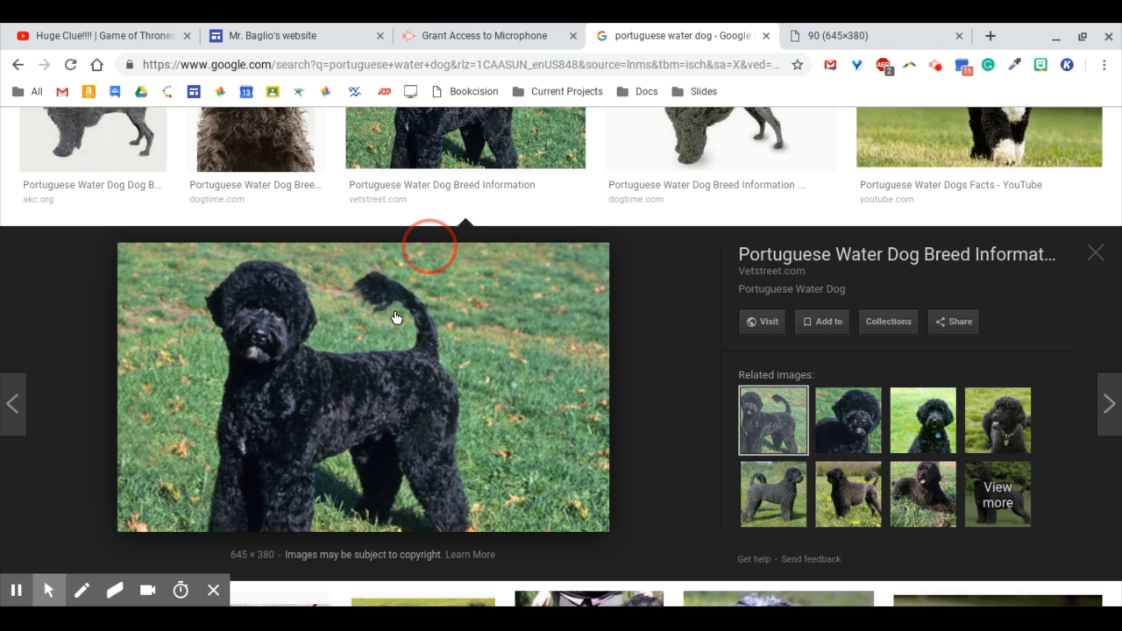
left_click(837, 35)
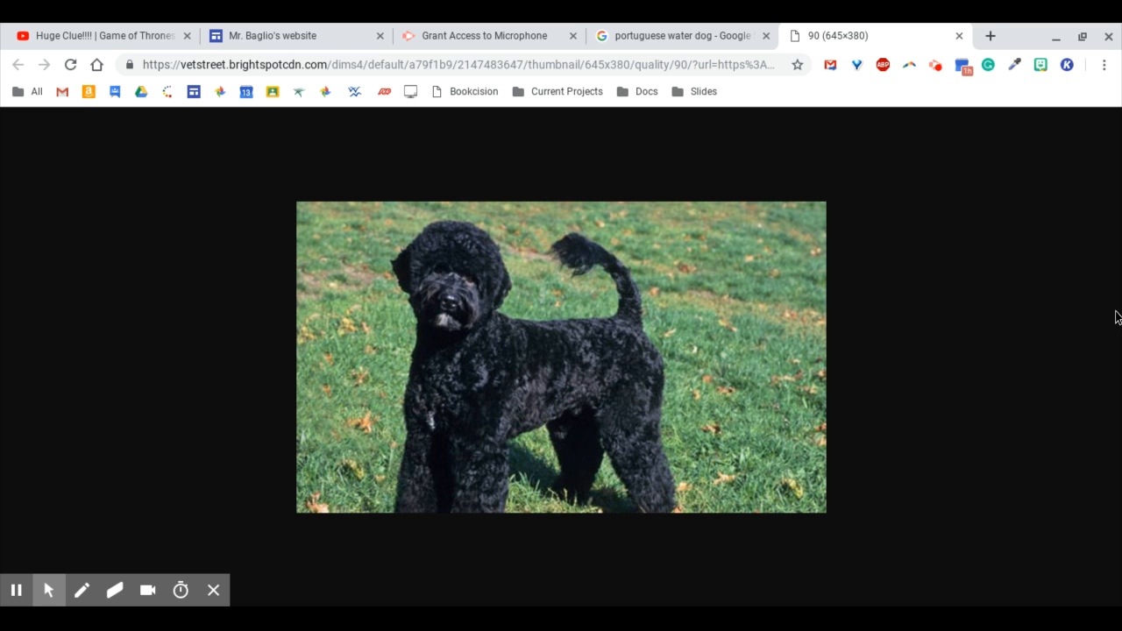
Return to the site editor and add the layout with one image placeholder beside a heading and text below the header
left_click(221, 35)
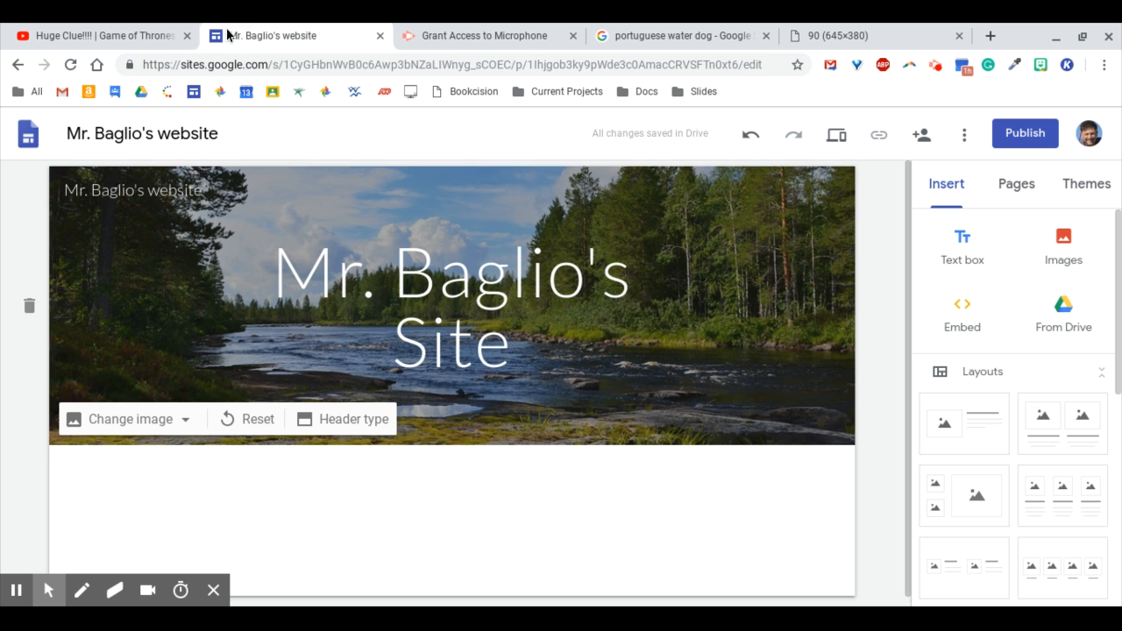
scroll(405, 550, "down", 1)
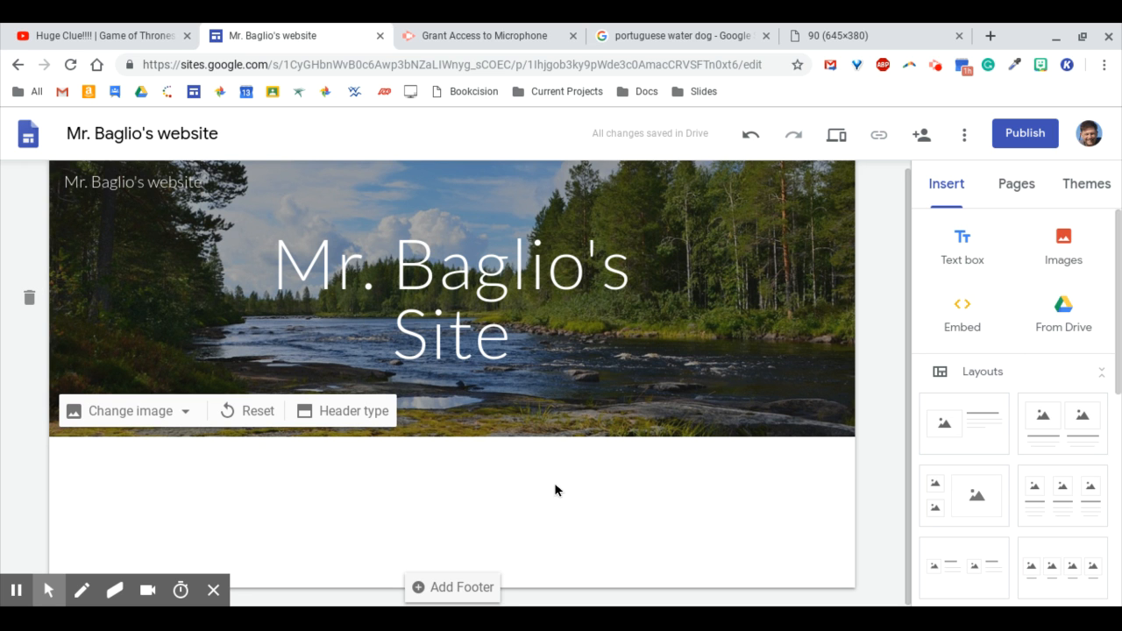
left_click(945, 428)
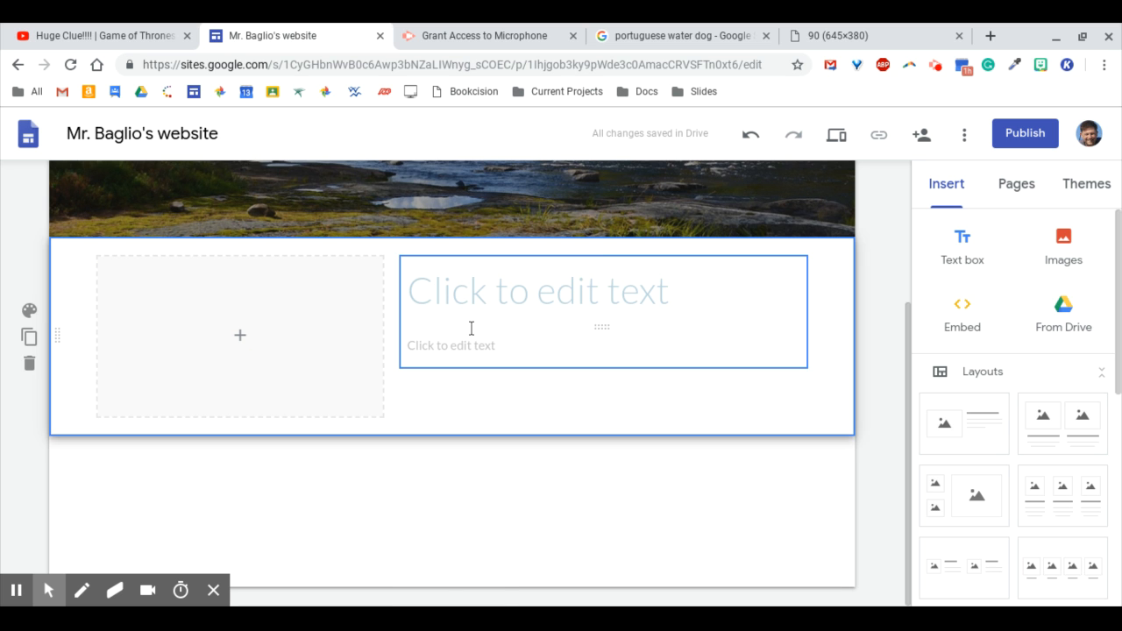
Fill in the heading beside the image placeholder with "Things I love"
left_click(416, 293)
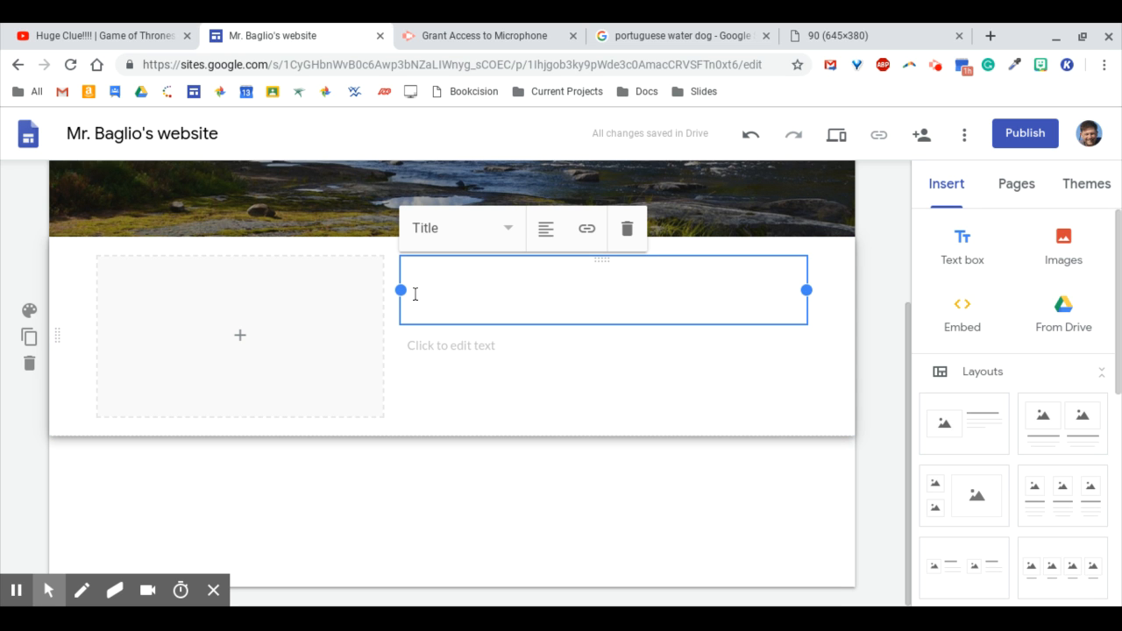
type("My")
key("BackSpace")
key("BackSpace")
key("BackSpace")
type("Thnk")
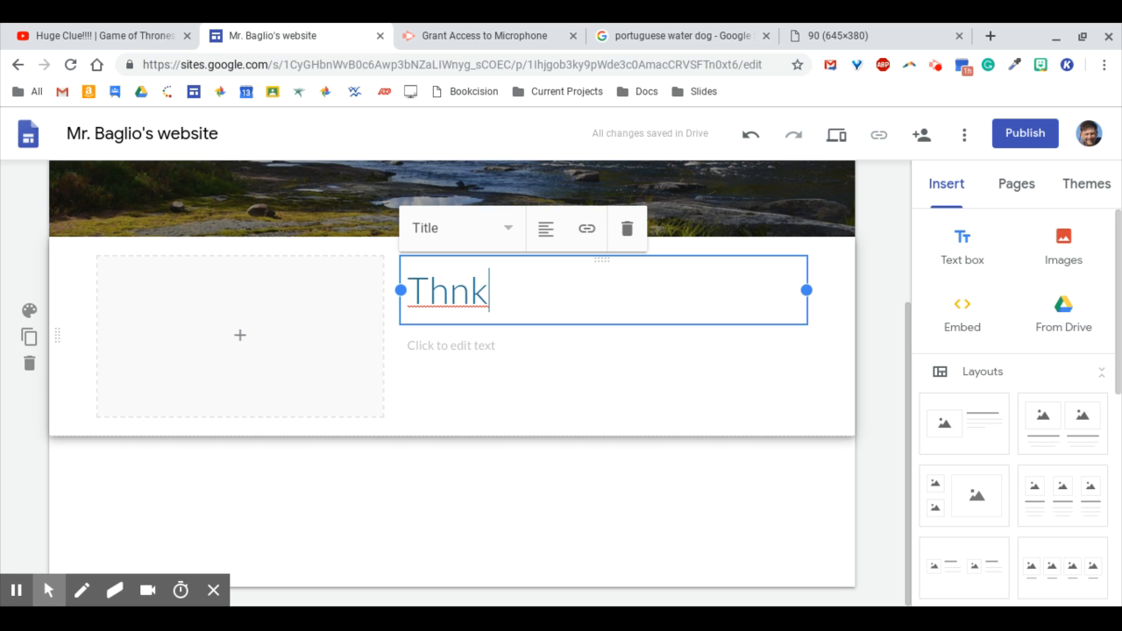
key("BackSpace")
key("BackSpace")
type("ings I")
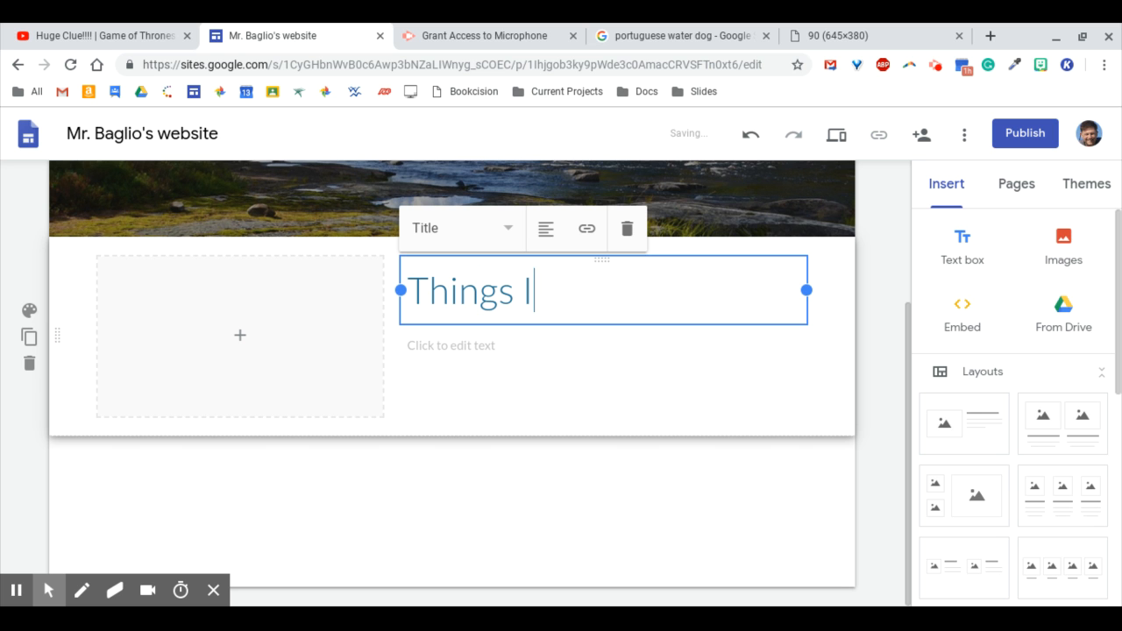
type(" love")
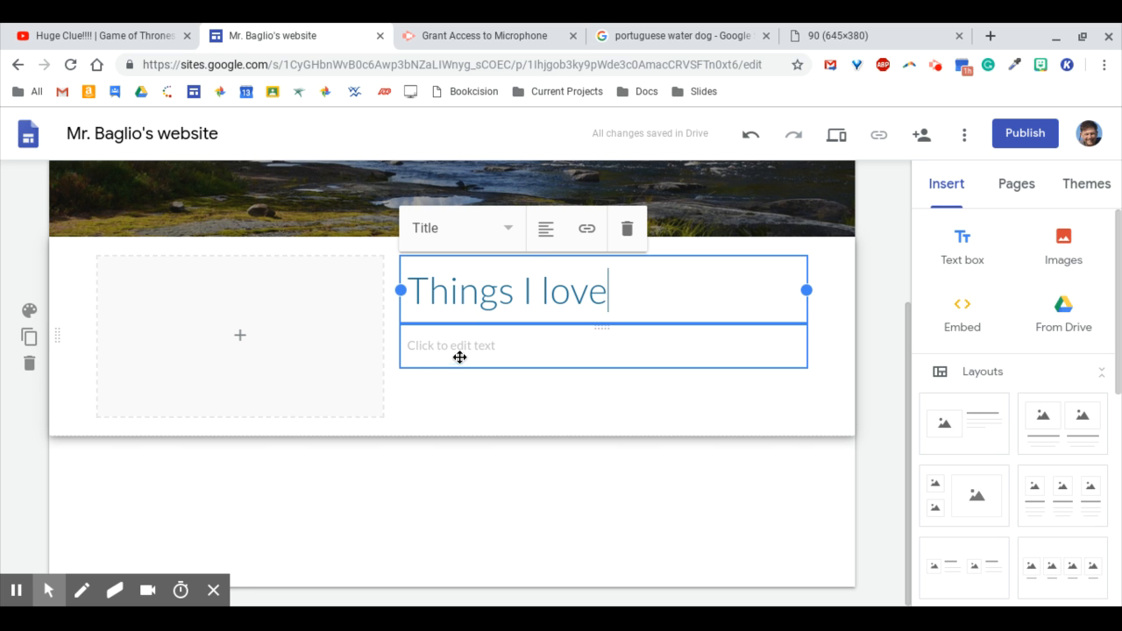
Enter "This is a list of different things, hobbies, and animals that I love." as the text below the "Things I love" heading
left_click(459, 357)
type("Thi")
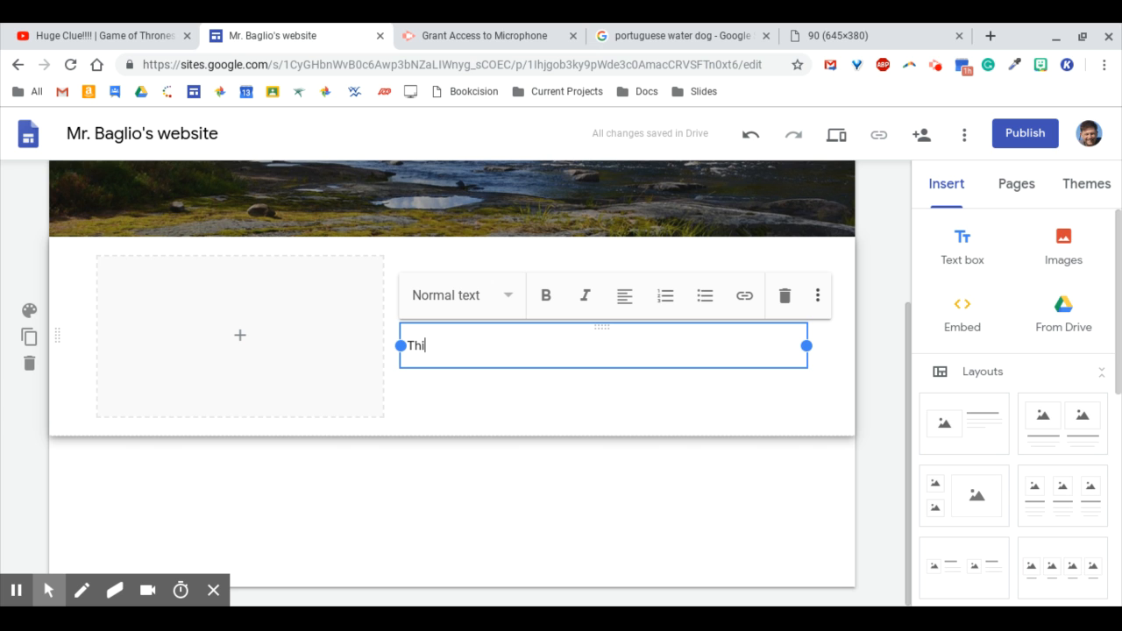
type("s is a list of tdifferen")
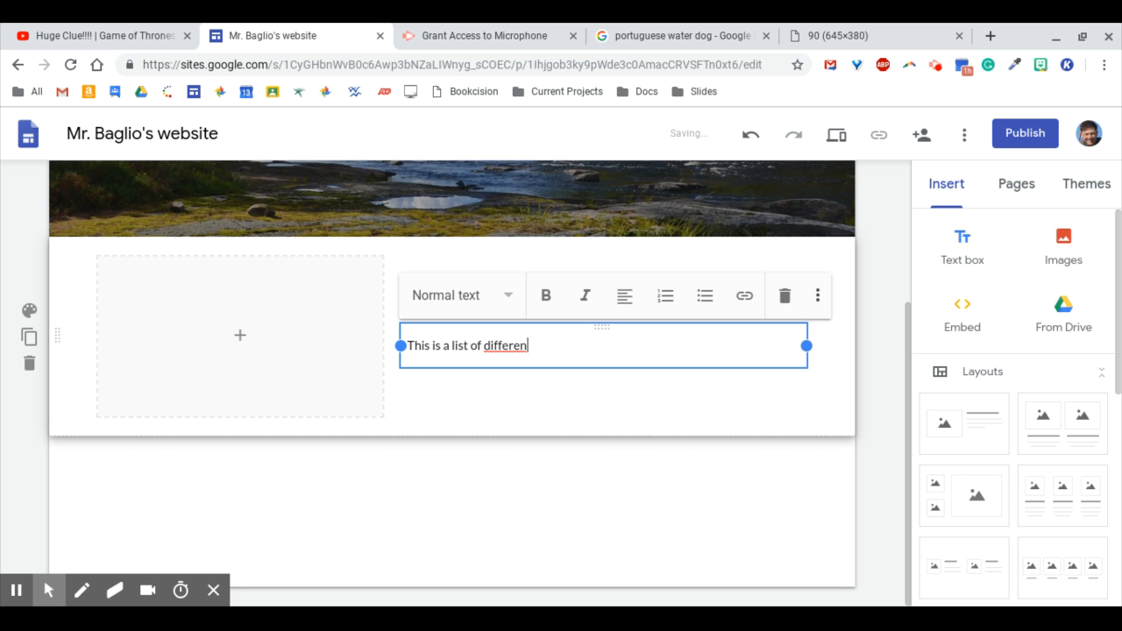
type("t things, hobbies, and an")
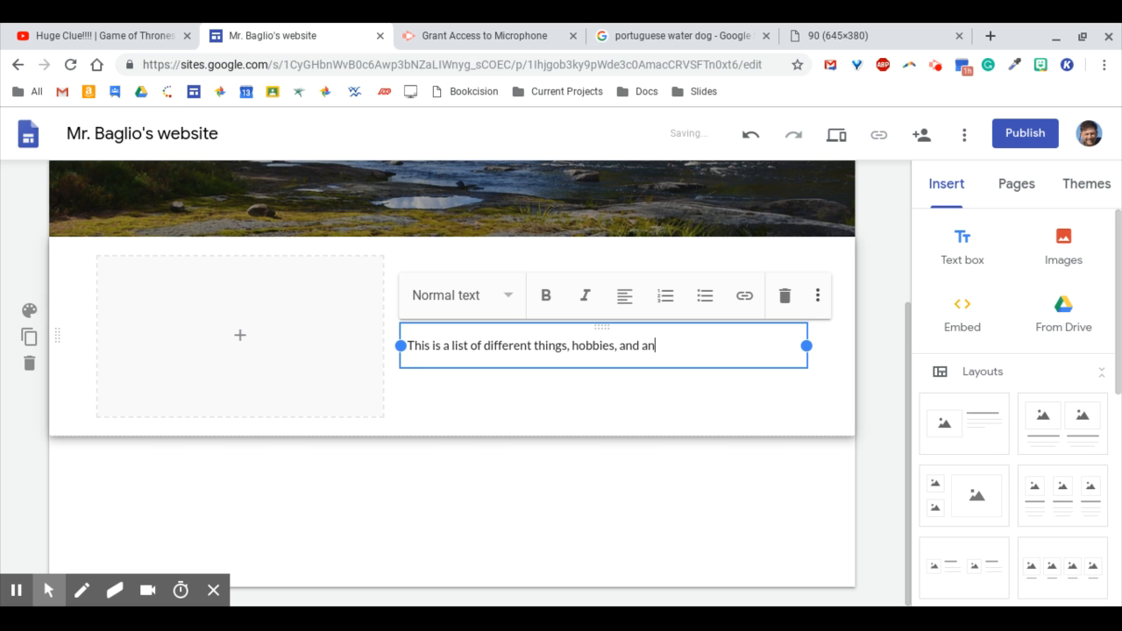
type("imals that I love.")
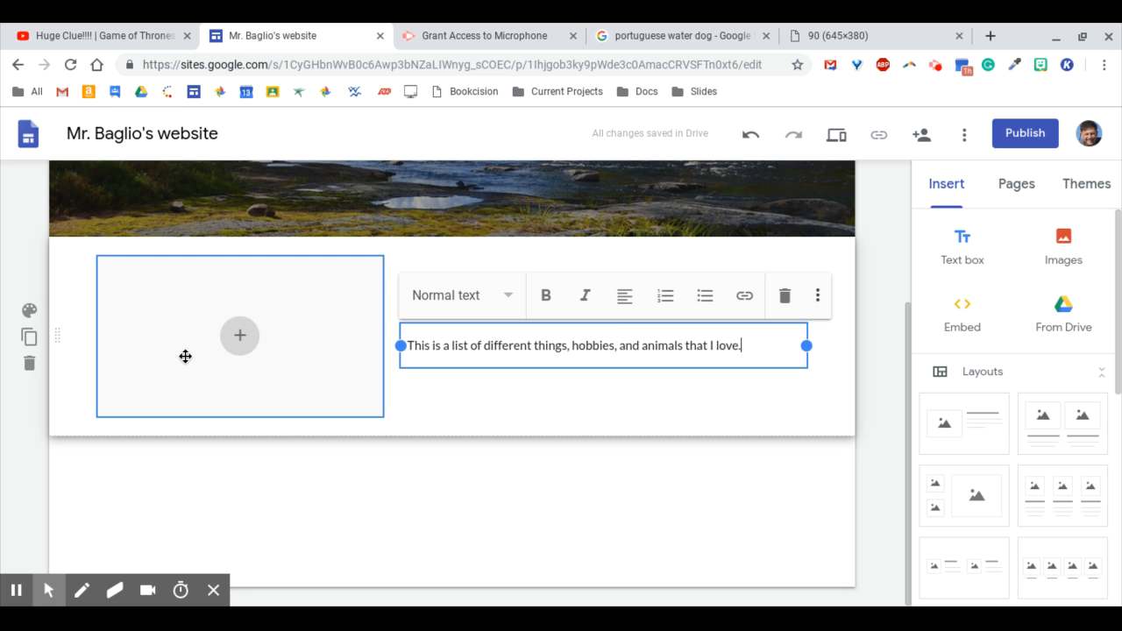
Upload the black dog photo from the computer into the image placeholder beside the "Things I love" heading
left_click(242, 342)
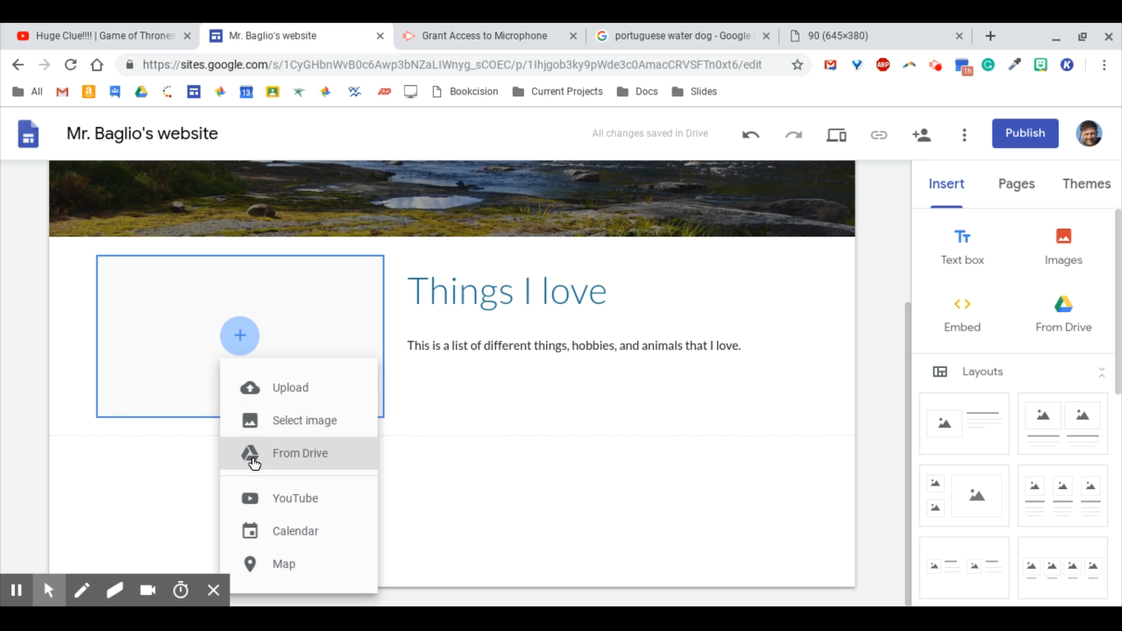
left_click(270, 391)
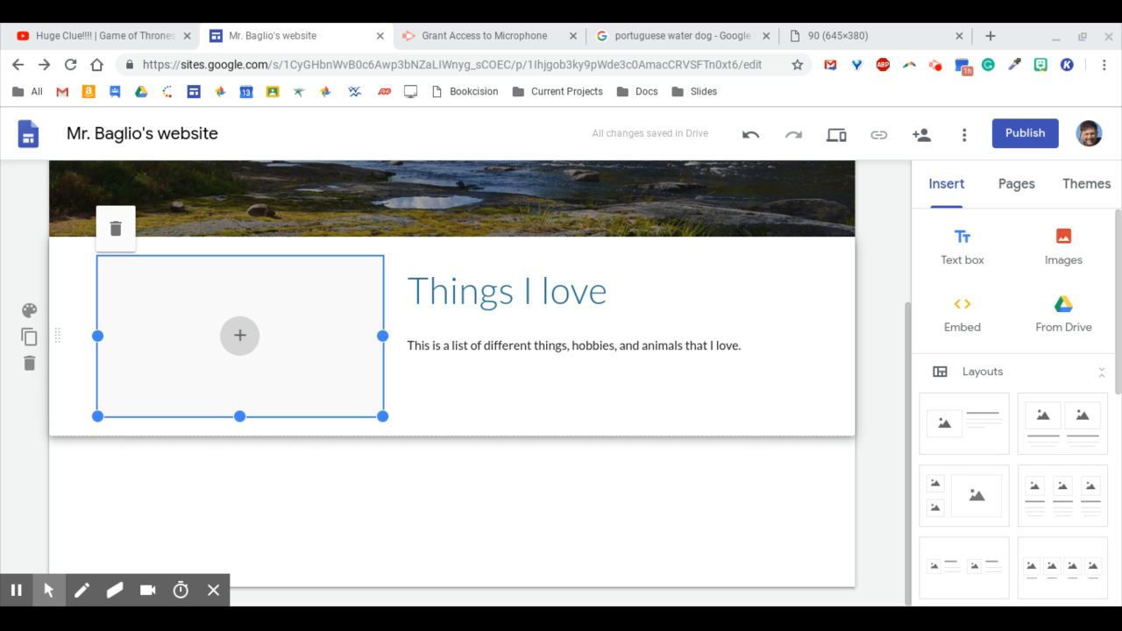
left_click(658, 542)
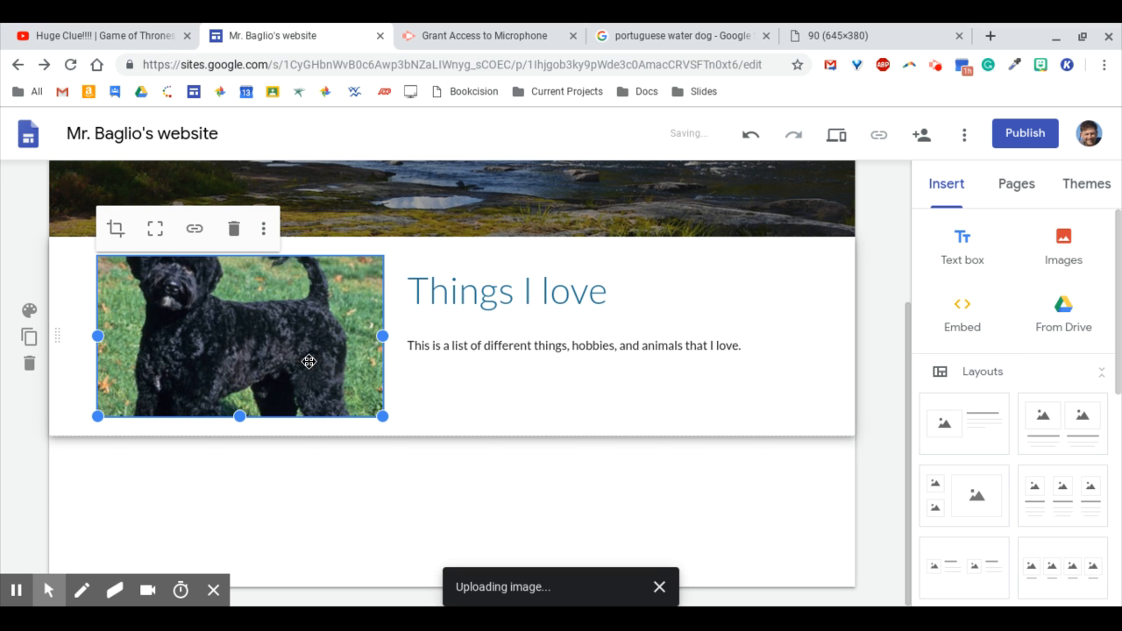
left_click_drag(231, 312, 226, 326)
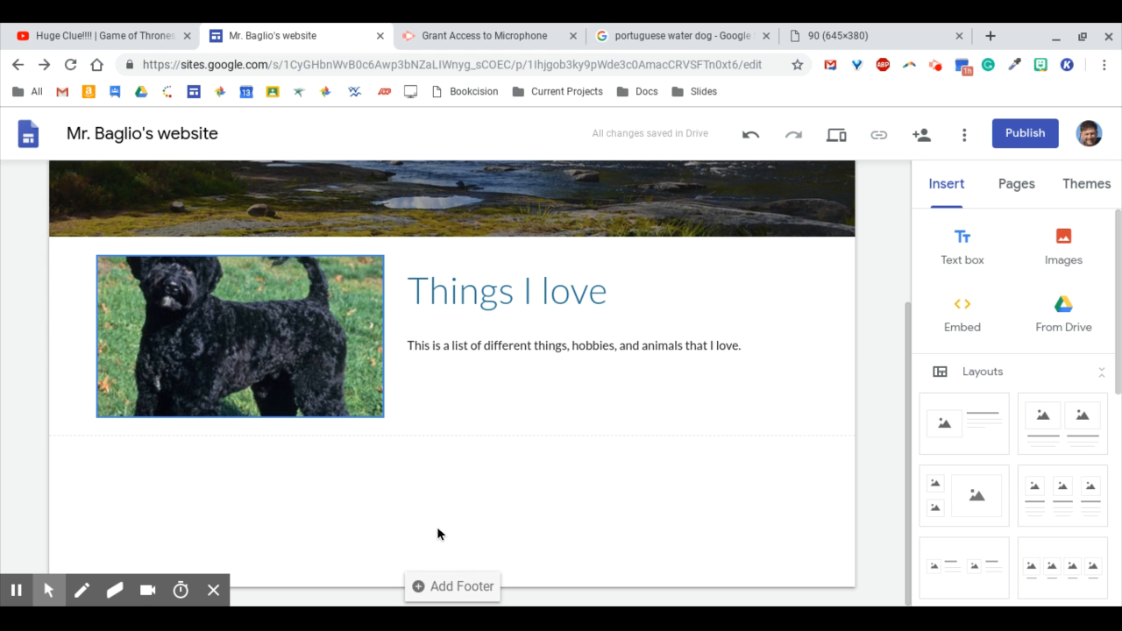
scroll(437, 530, "up", 2)
scroll(437, 531, "down", 2)
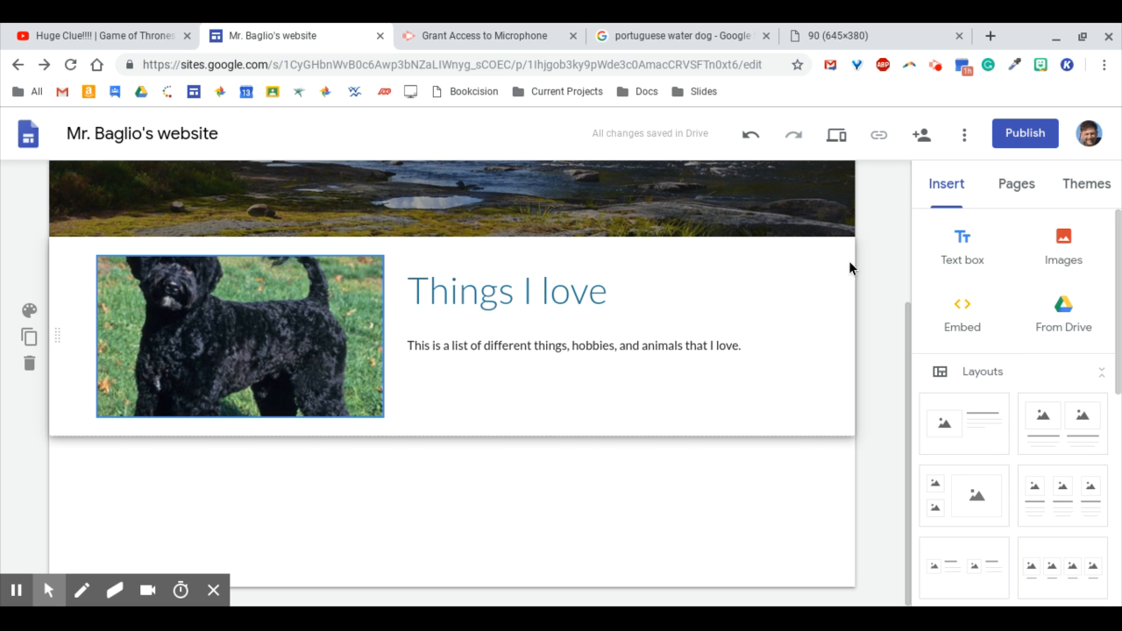
Add a new page named "Things I love" to the site
left_click(1015, 192)
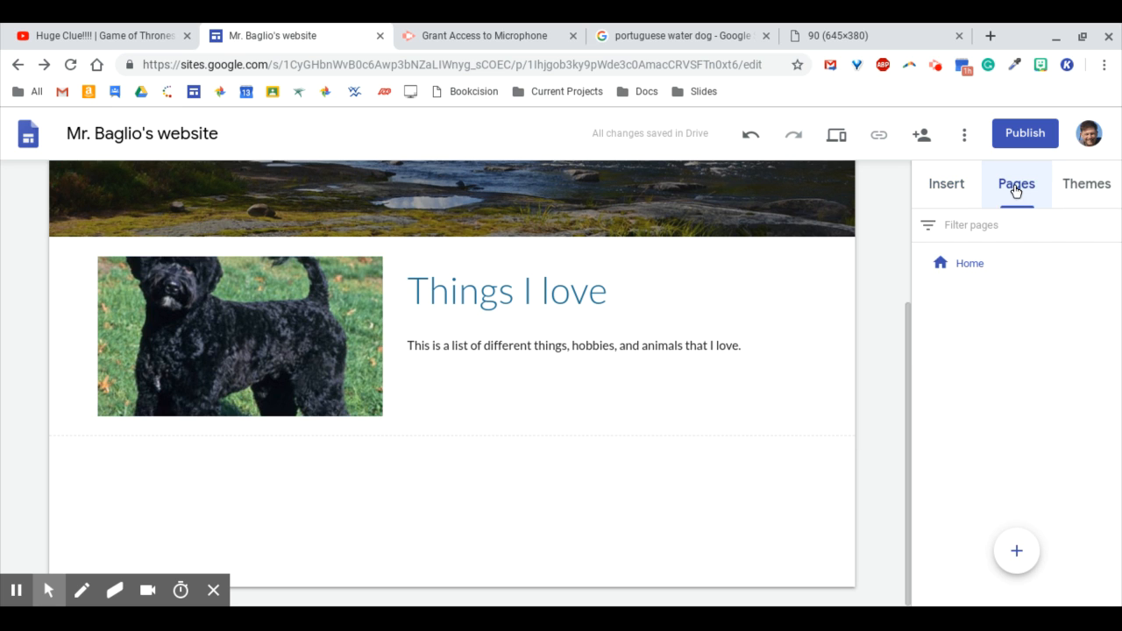
mouse_move(1017, 558)
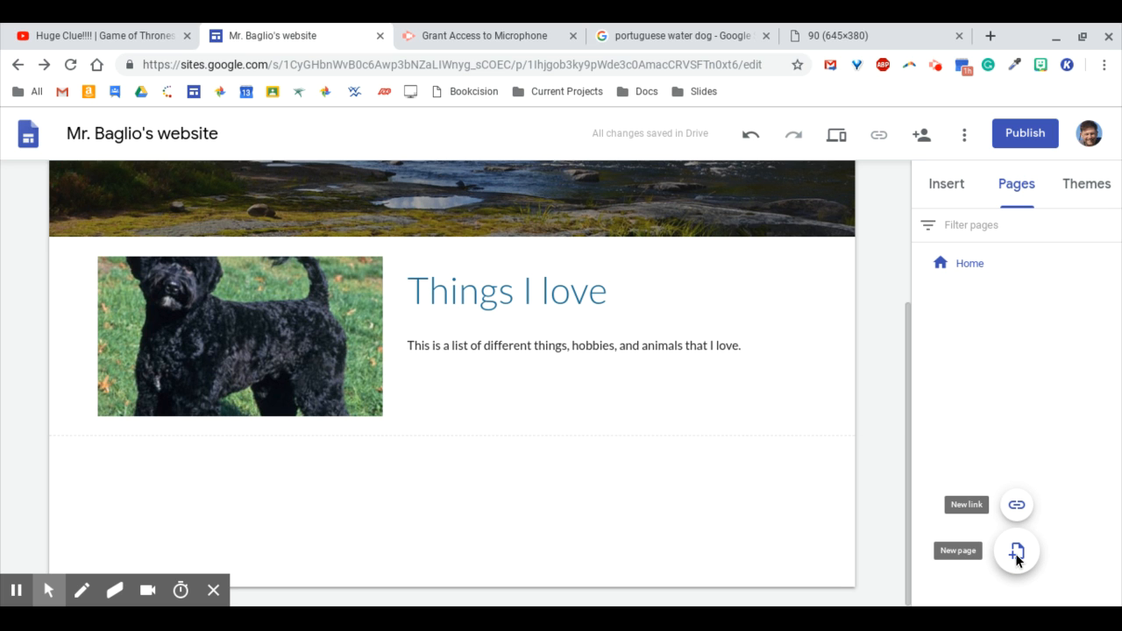
left_click(1017, 550)
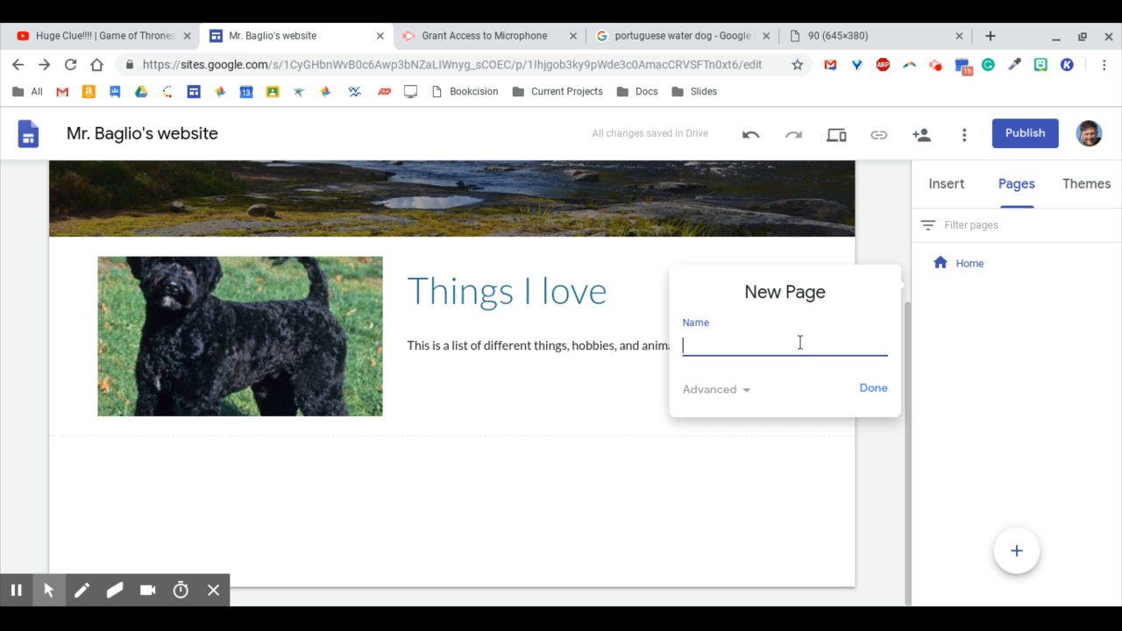
type("Things I love")
left_click(873, 390)
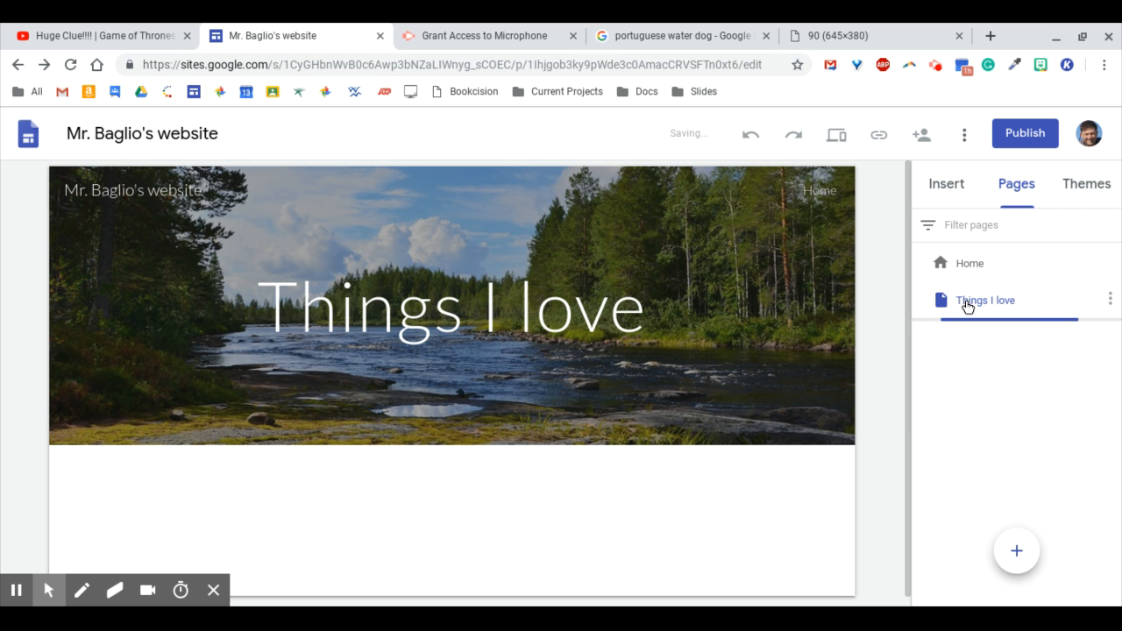
Add the three-column layout with image placeholders, headings and text below the header of the "Things I love" page
mouse_move(471, 423)
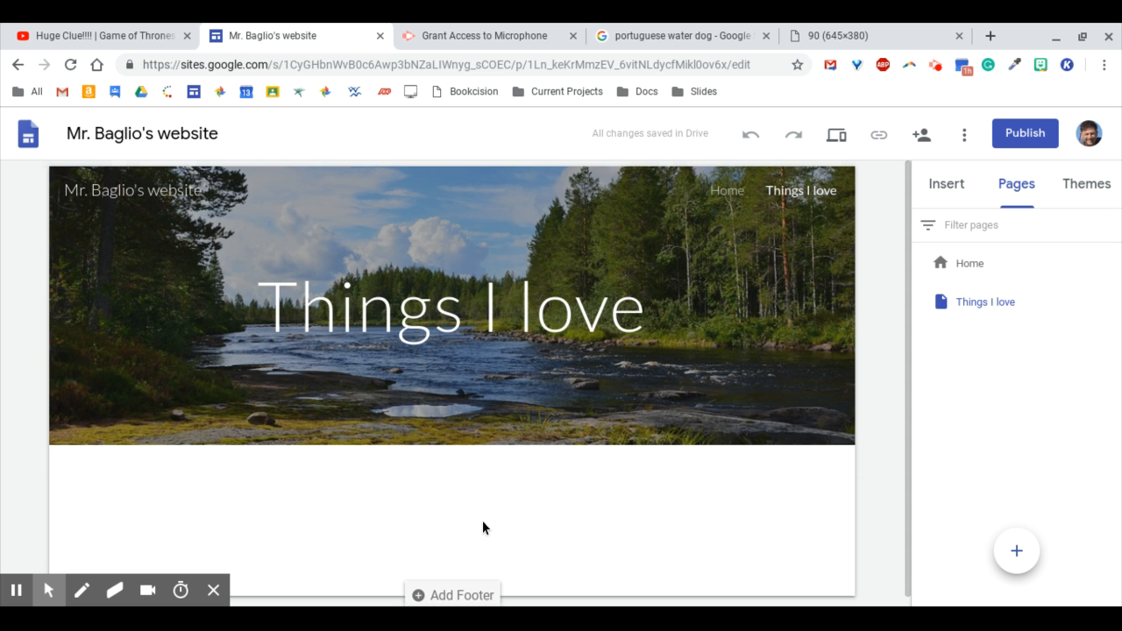
left_click(953, 189)
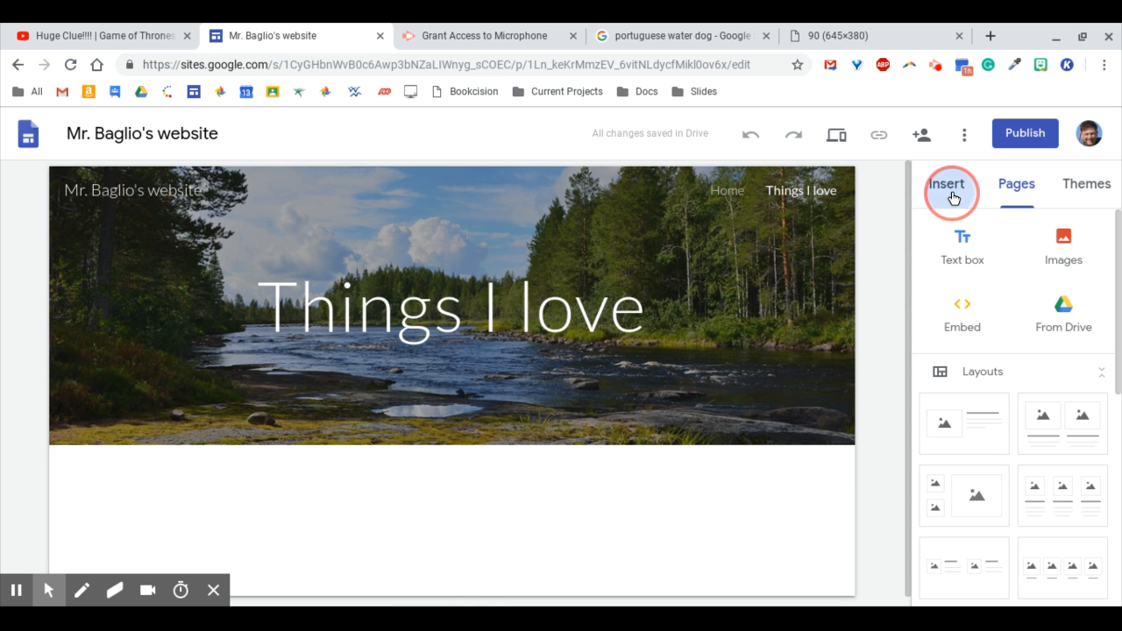
scroll(673, 561, "down", 1)
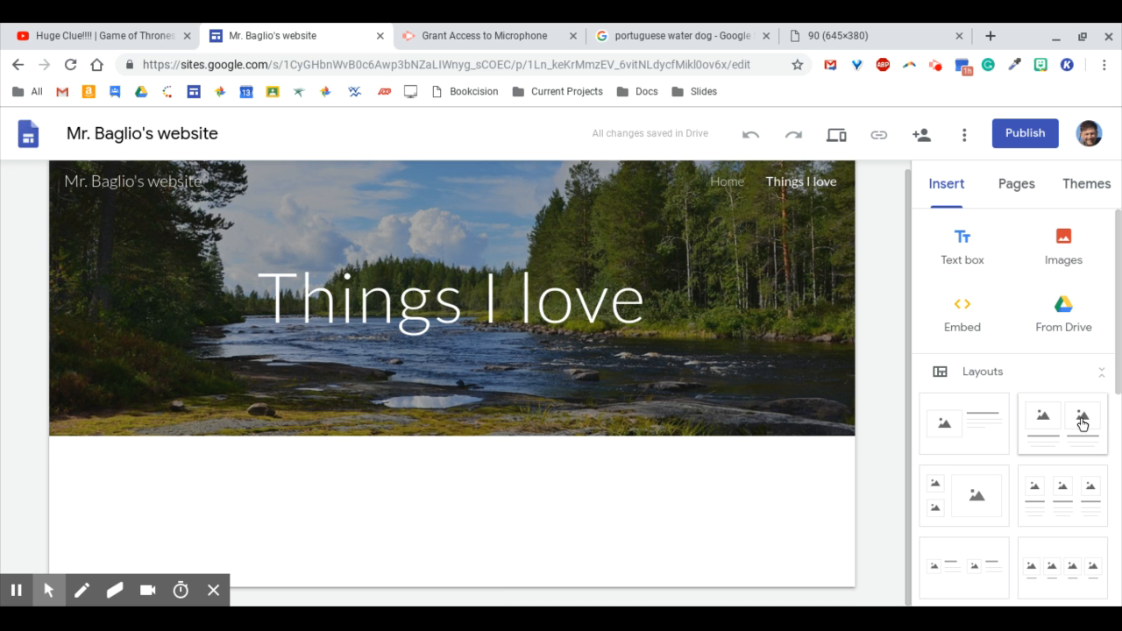
left_click(1059, 496)
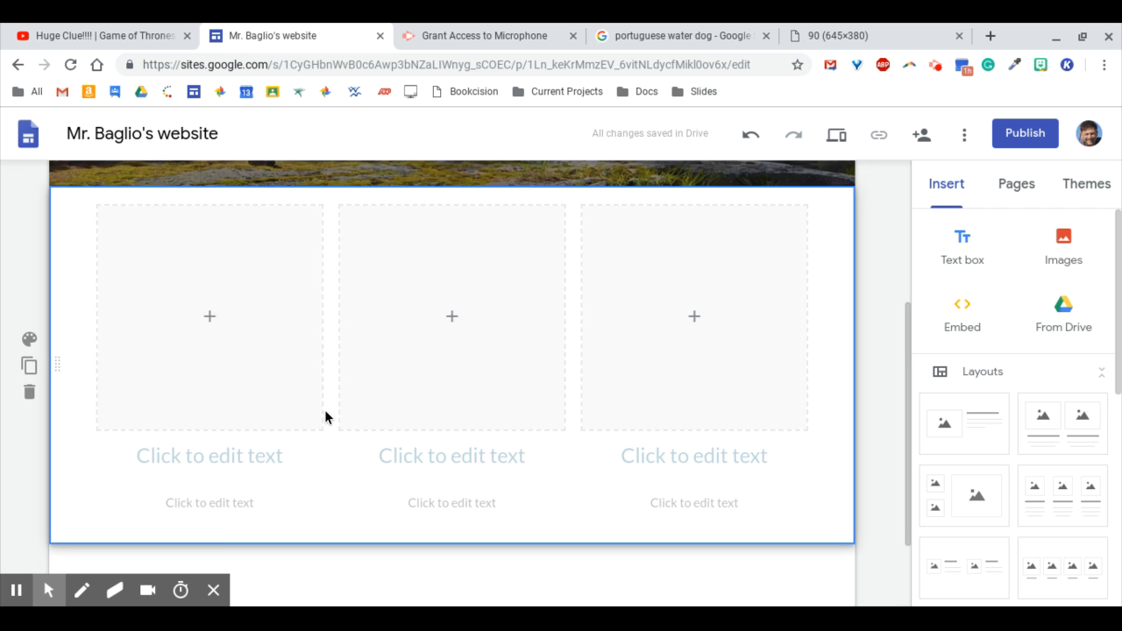
Title the three columns "Dogs", "Hiking" and "Playing the Harmonica" in that order
left_click(172, 471)
type("Dogs")
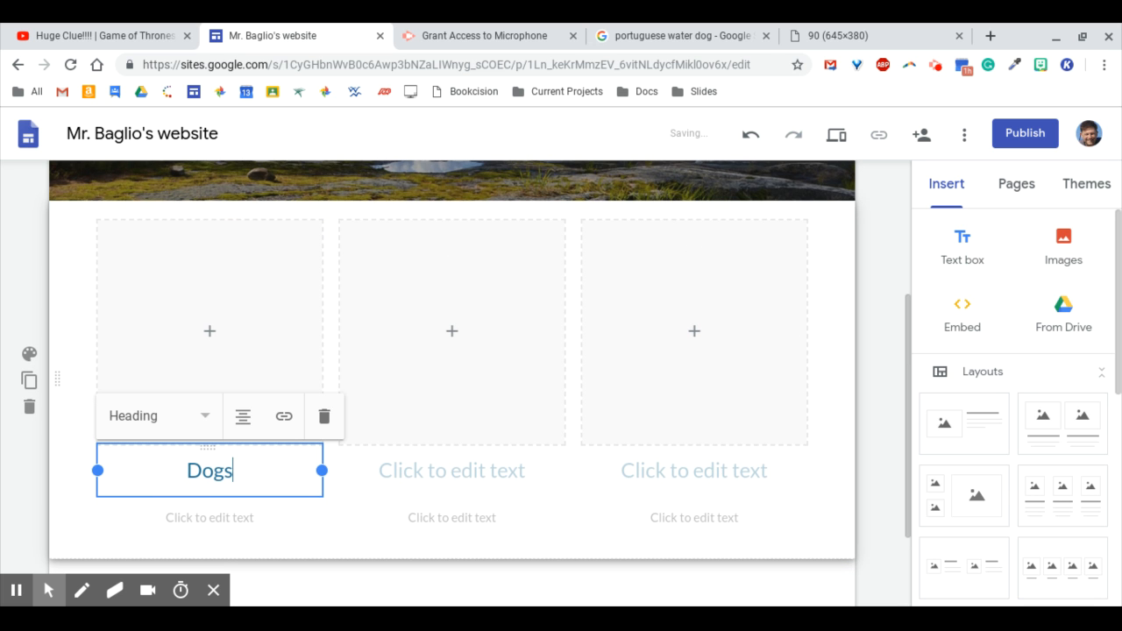
left_click(449, 470)
type("Hiking")
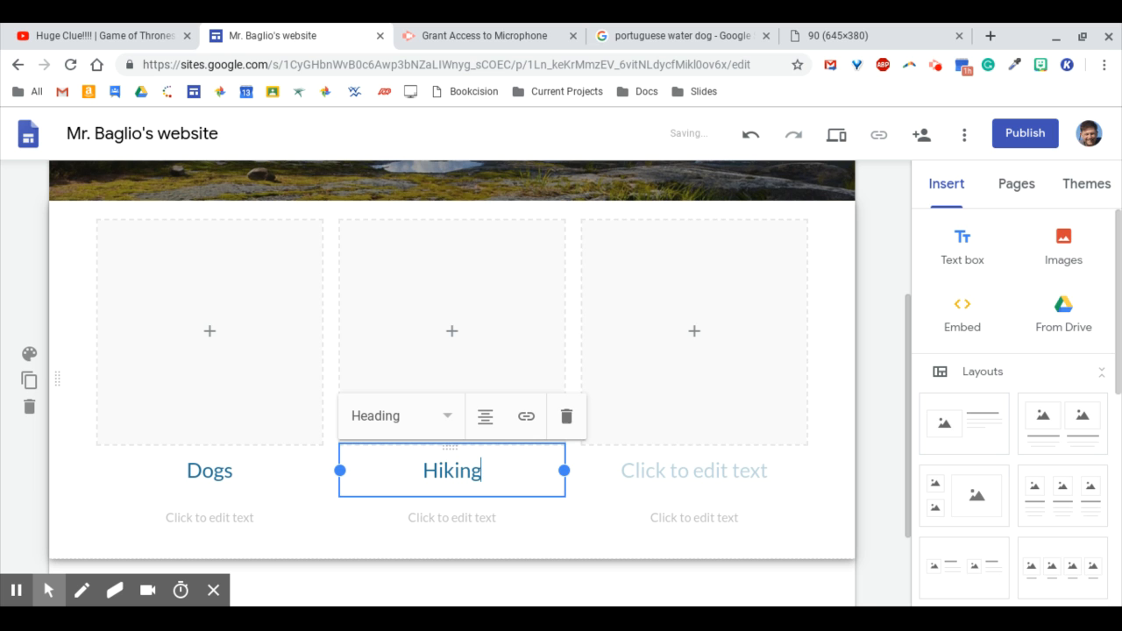
left_click(707, 468)
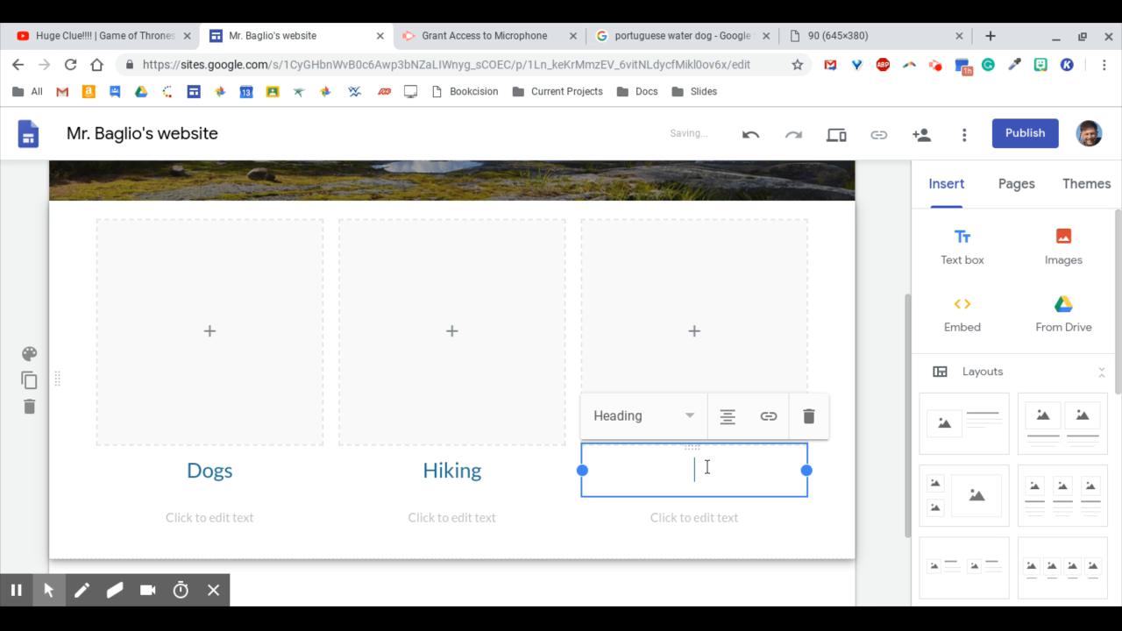
type("Playing the Ha")
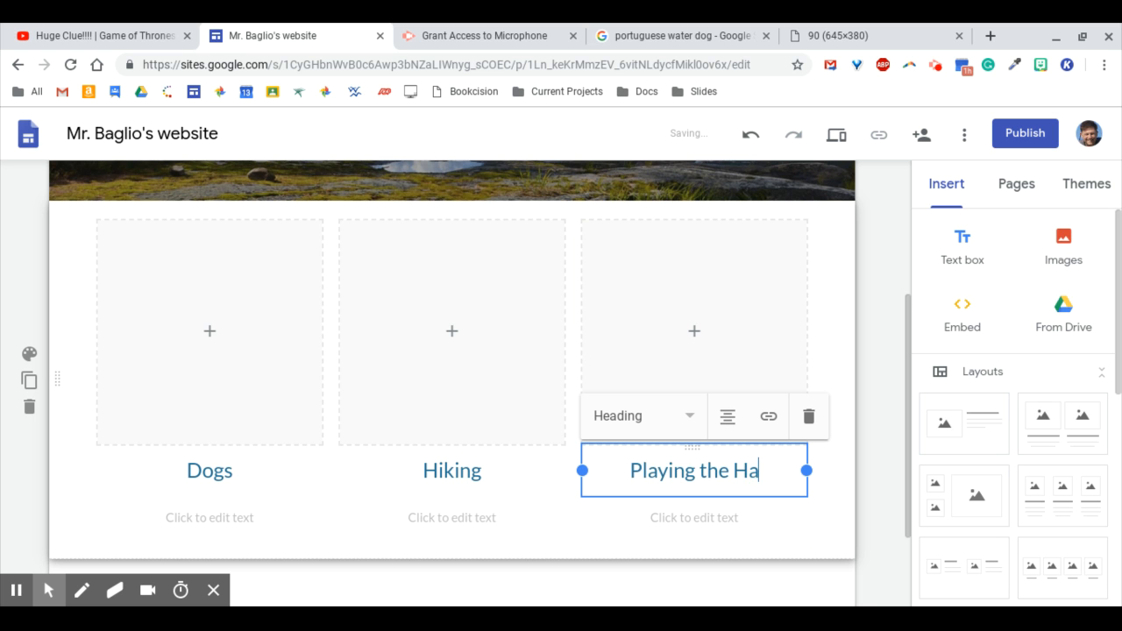
type("rmonica")
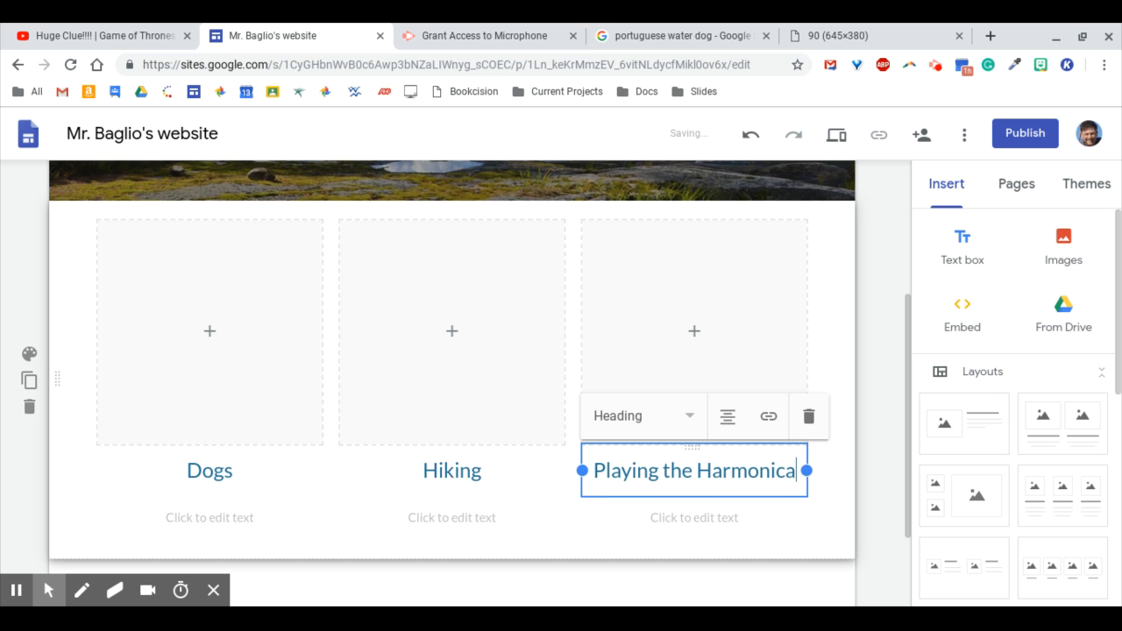
left_click(570, 533)
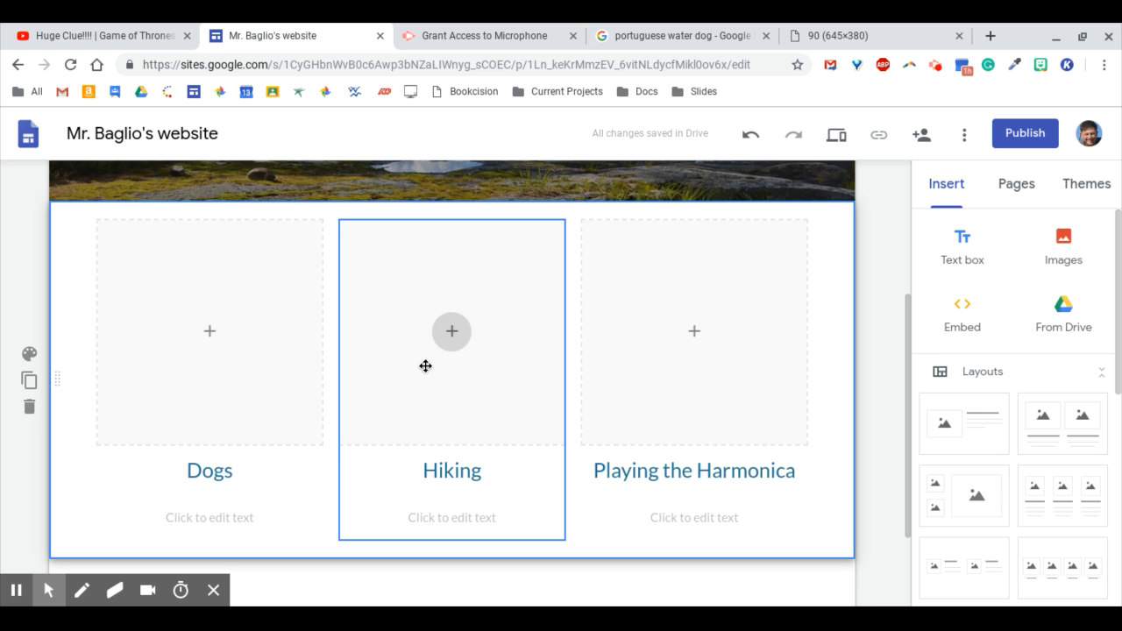
Enter "I have a Portuguese Water Dog named Cosmo." as the text under the Dogs heading
left_click(188, 521)
type("I")
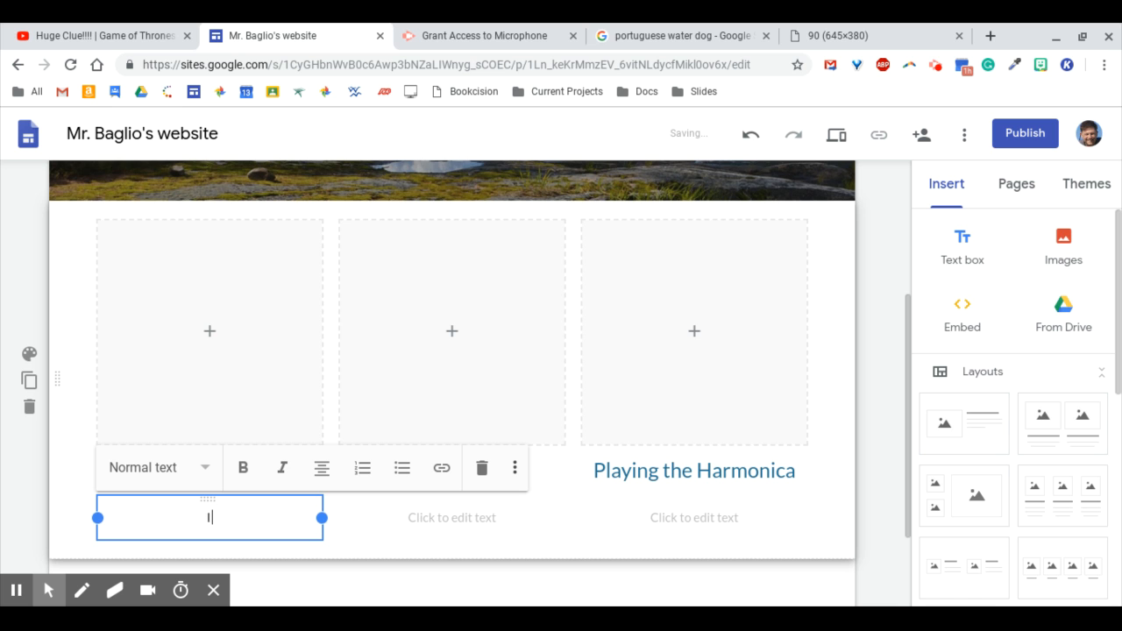
type(" ahve")
key("BackSpace")
key("BackSpace")
key("BackSpace")
key("BackSpace")
key("BackSpace")
key("BackSpace")
type("have a po")
key("BackSpace")
key("BackSpace")
type("Portuguese Water D")
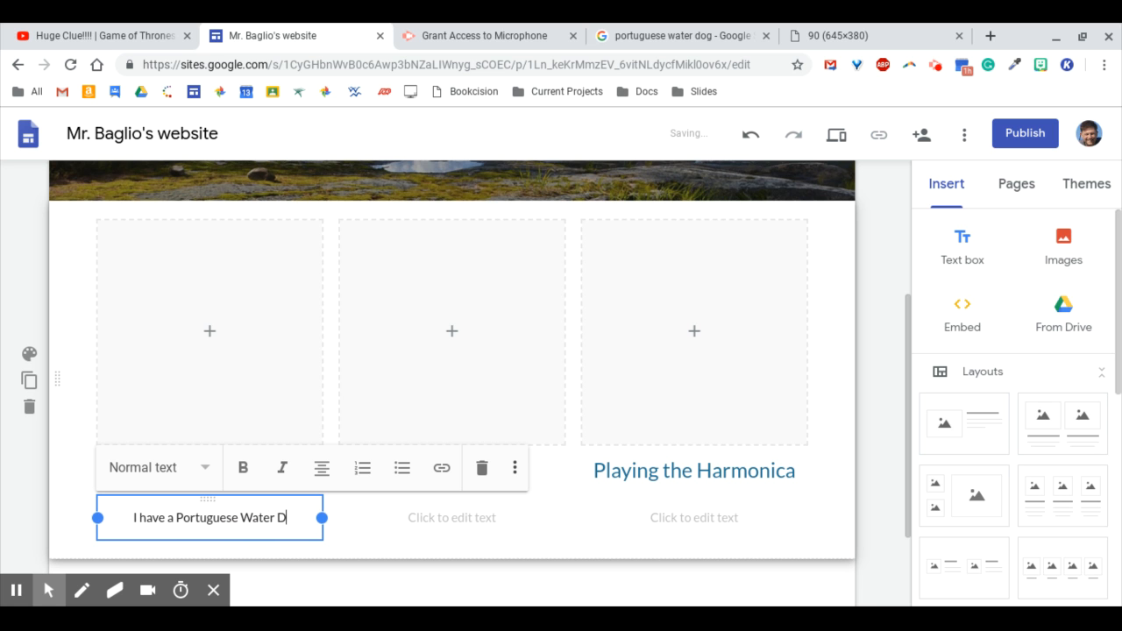
type("og named C")
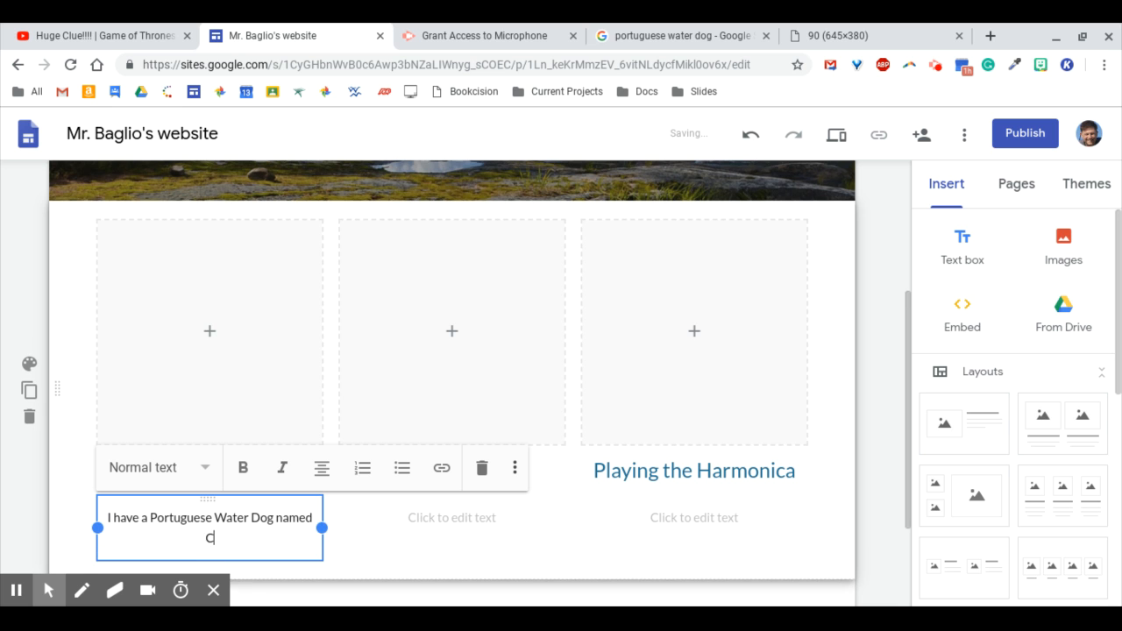
type("osmo")
Enter "I love to play the blues. Cosmo likes to sing." as the text under the Playing the Harmonica heading
left_click(676, 519)
type("I love")
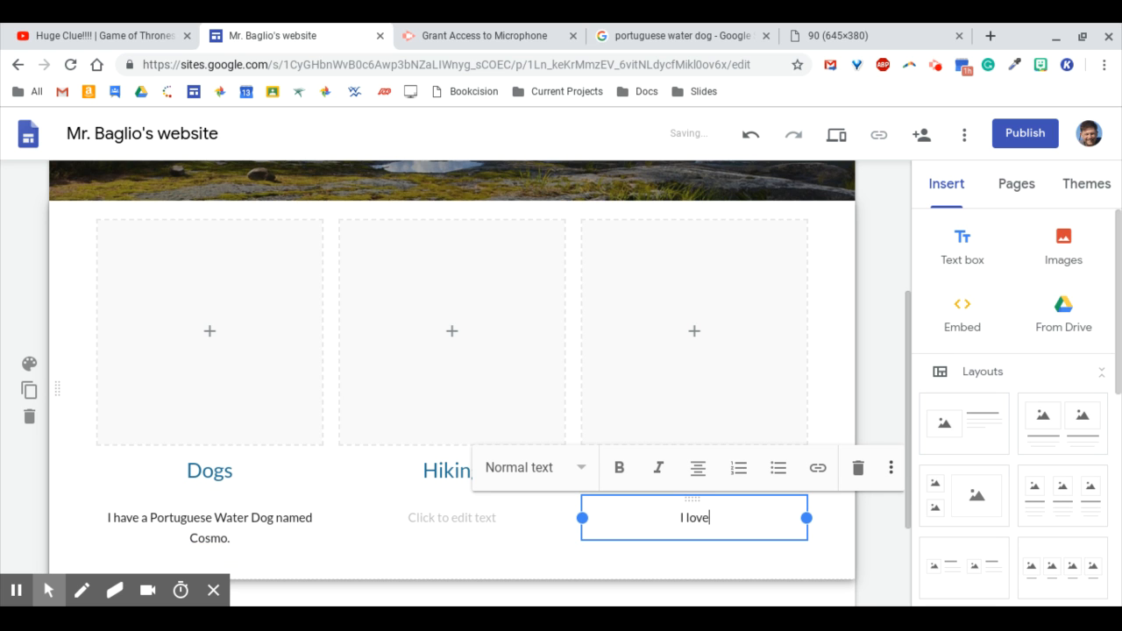
type(" to play the blu")
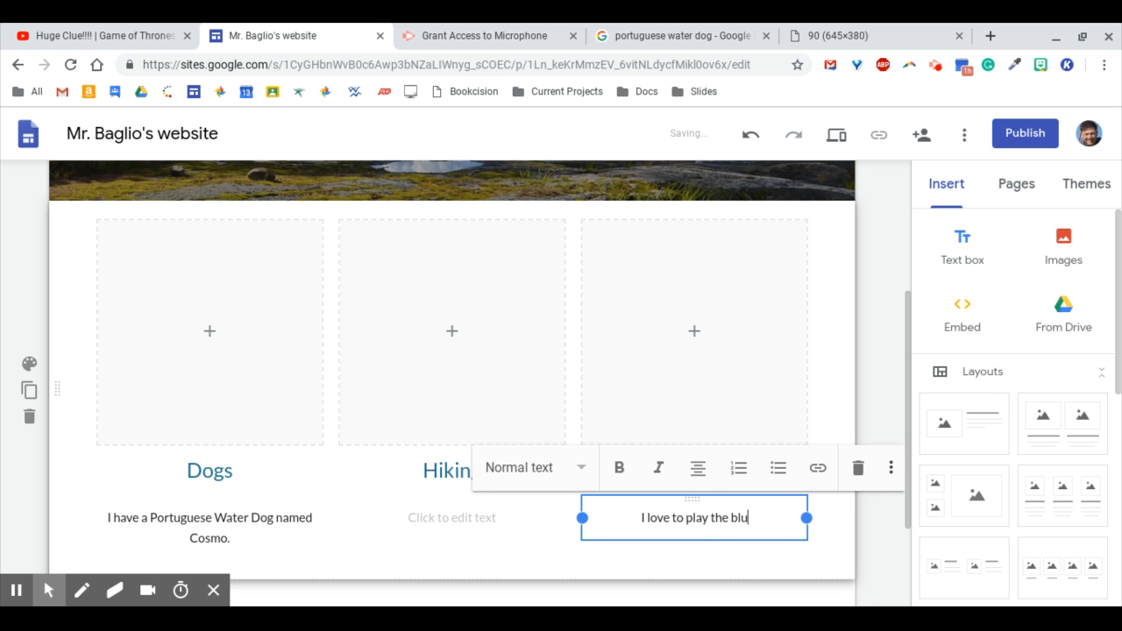
type("es.  Cos")
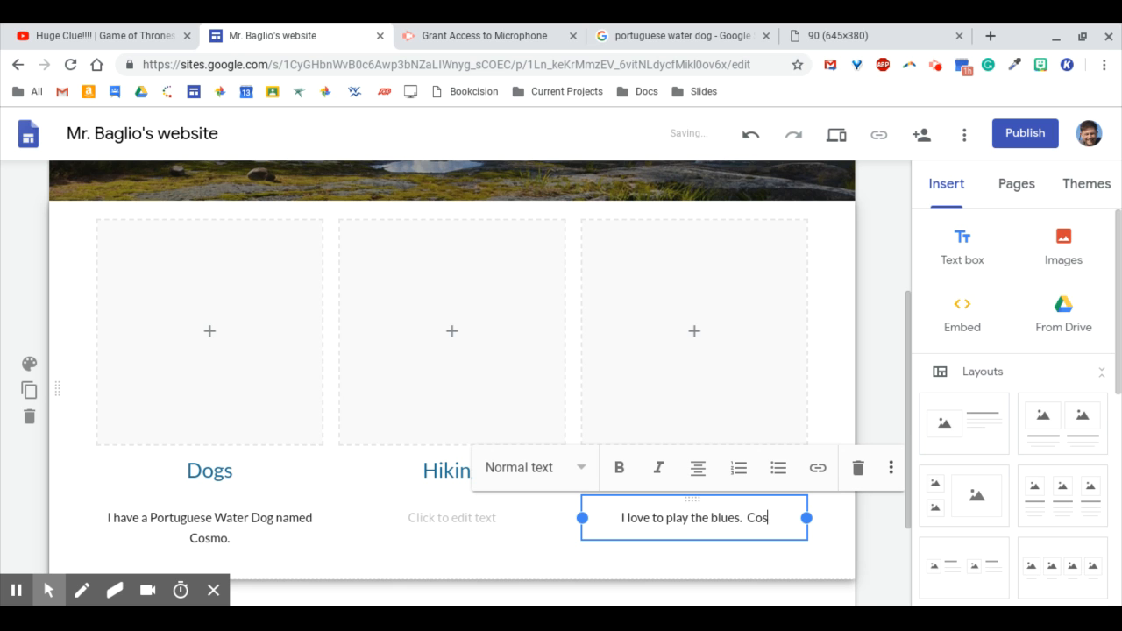
type("mo likes to sing")
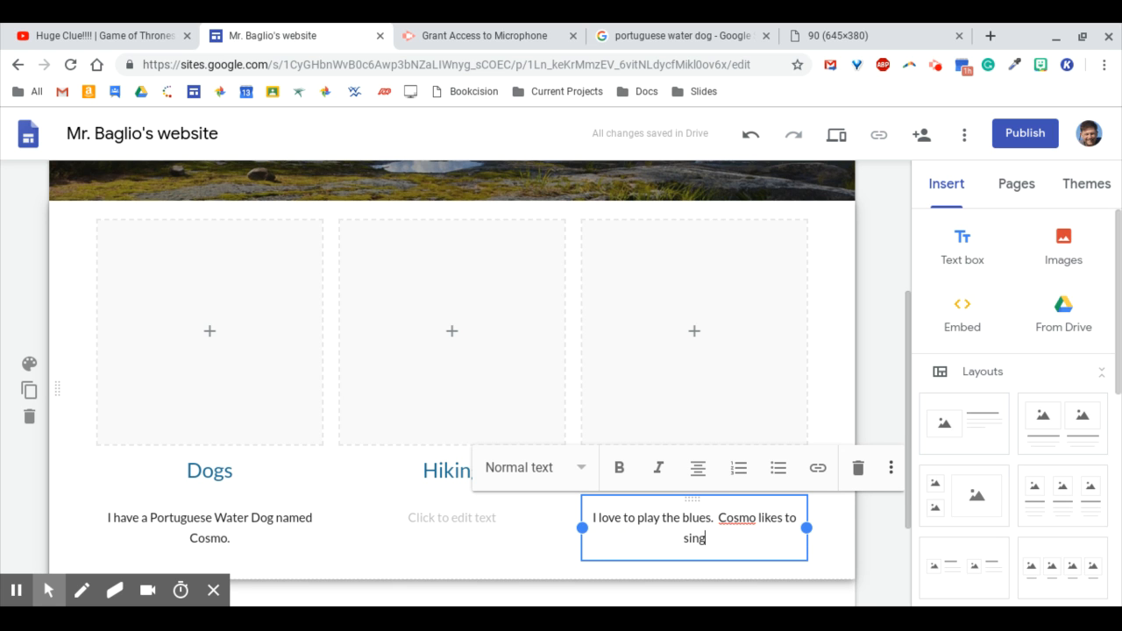
type(".")
left_click(722, 315)
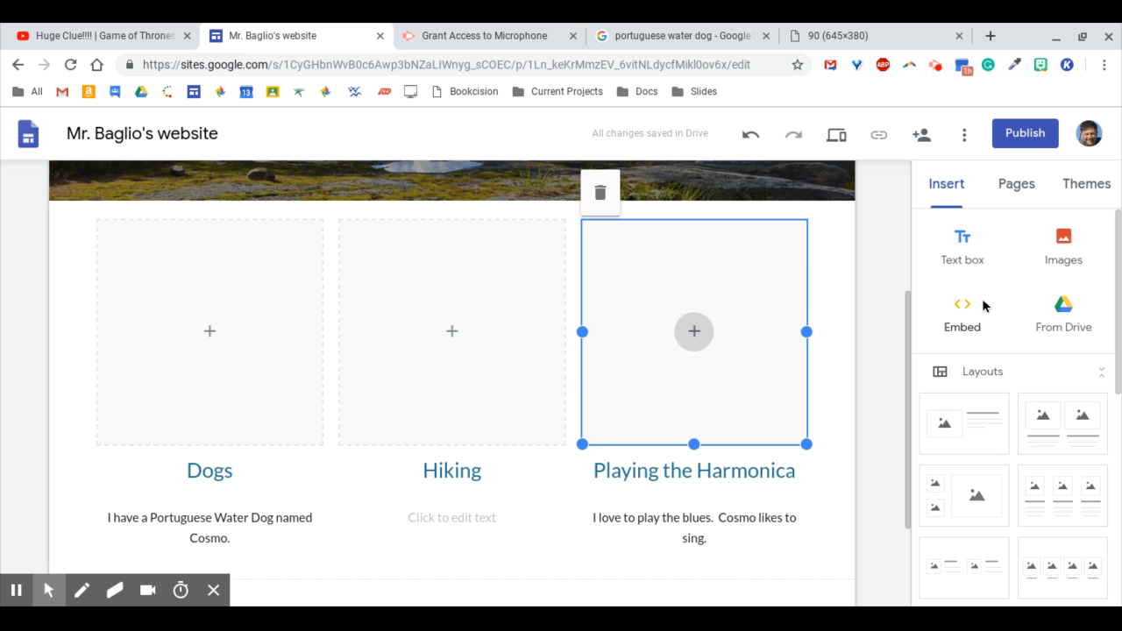
Insert the YouTube video "Cosmo sings", found by searching for "cosmo sings", below the three columns of the "Things I love" page
left_click(955, 193)
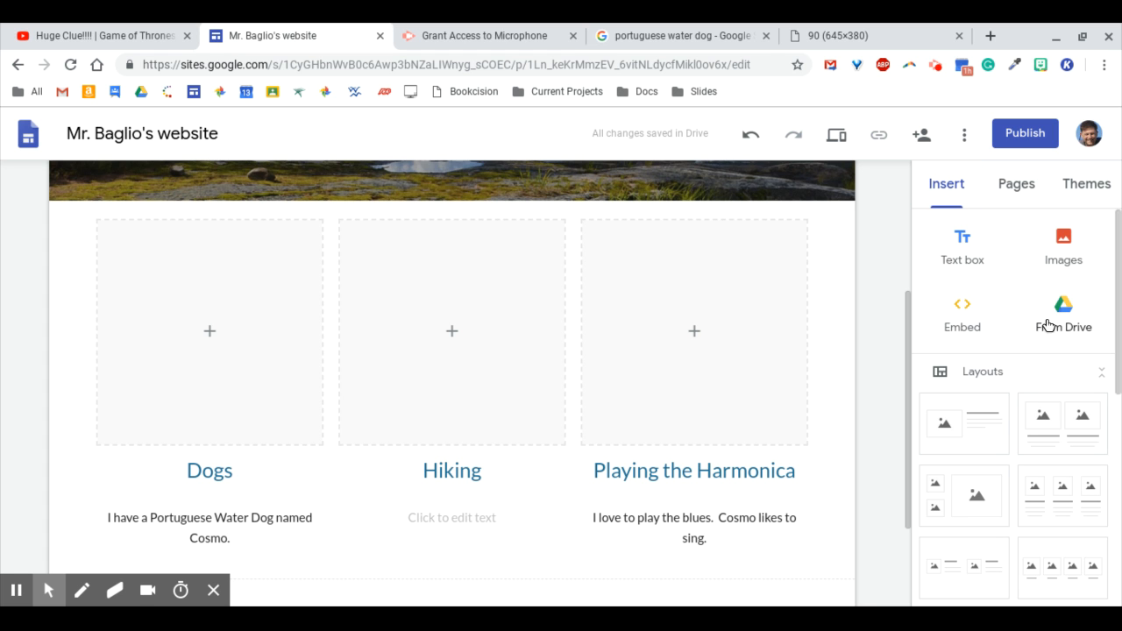
scroll(1027, 306, "down", 5)
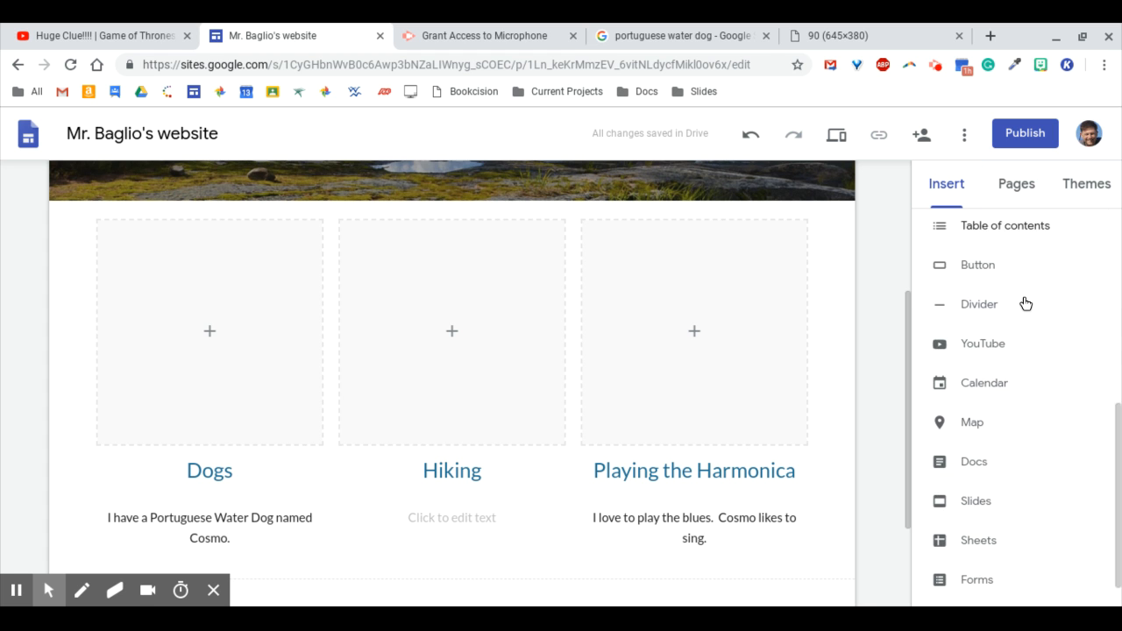
scroll(1026, 303, "down", 1)
left_click(986, 309)
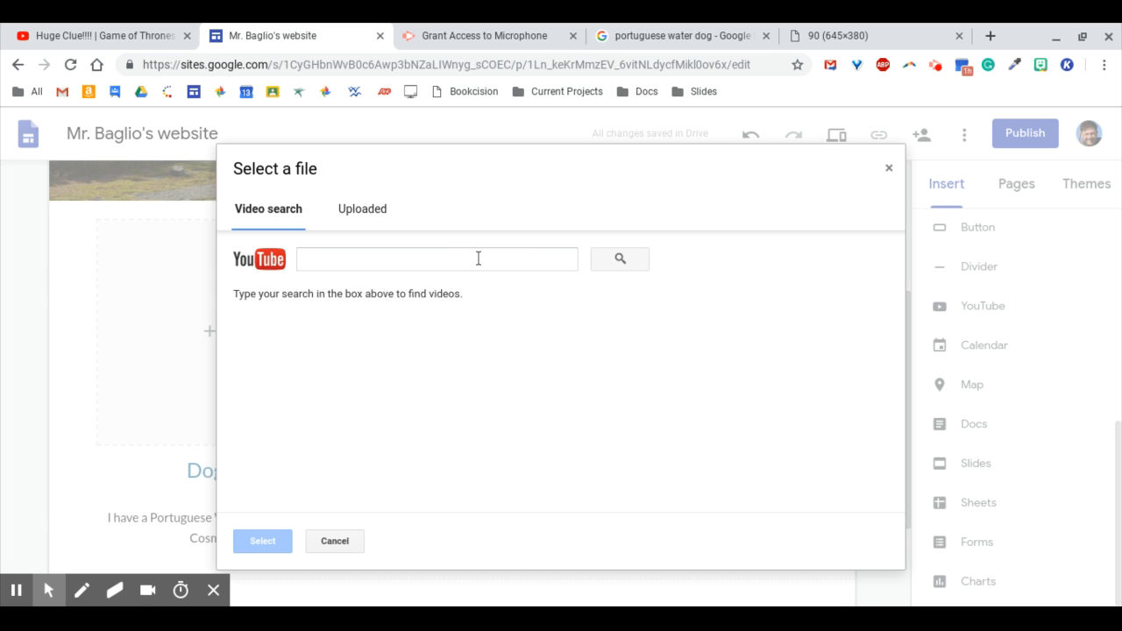
left_click(470, 259)
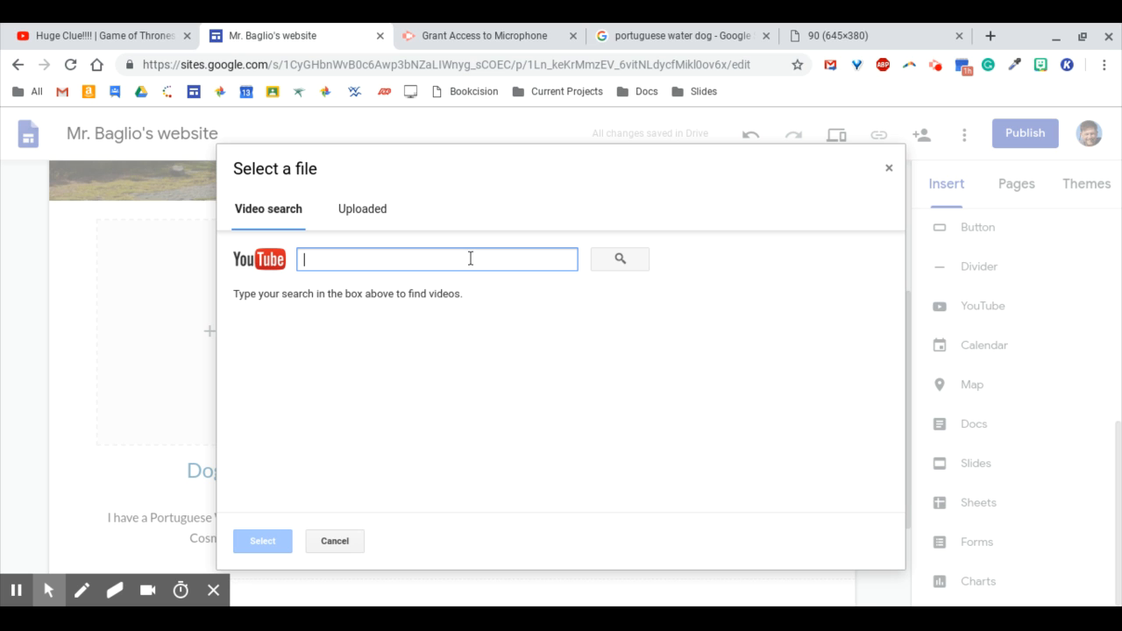
type("cosmo")
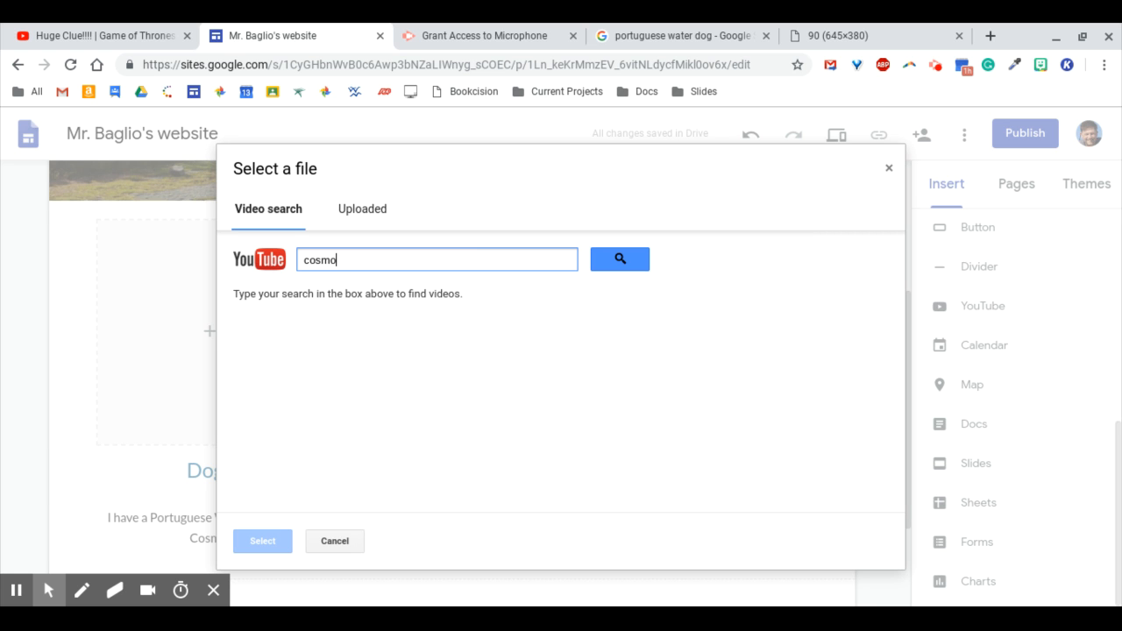
type(" sings")
key("Return")
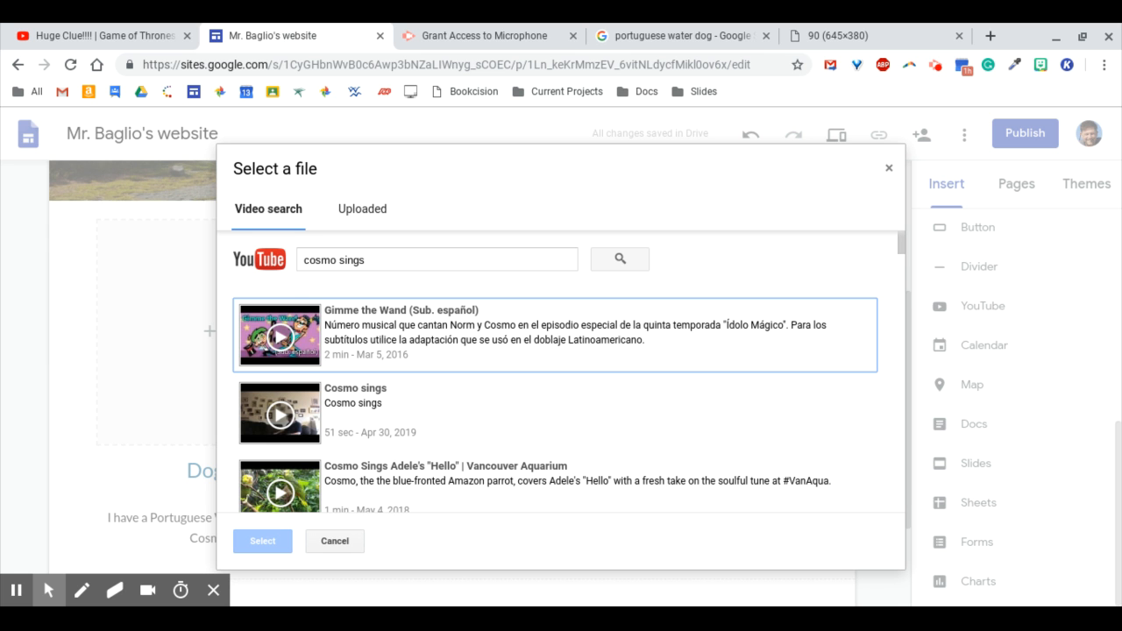
left_click(354, 396)
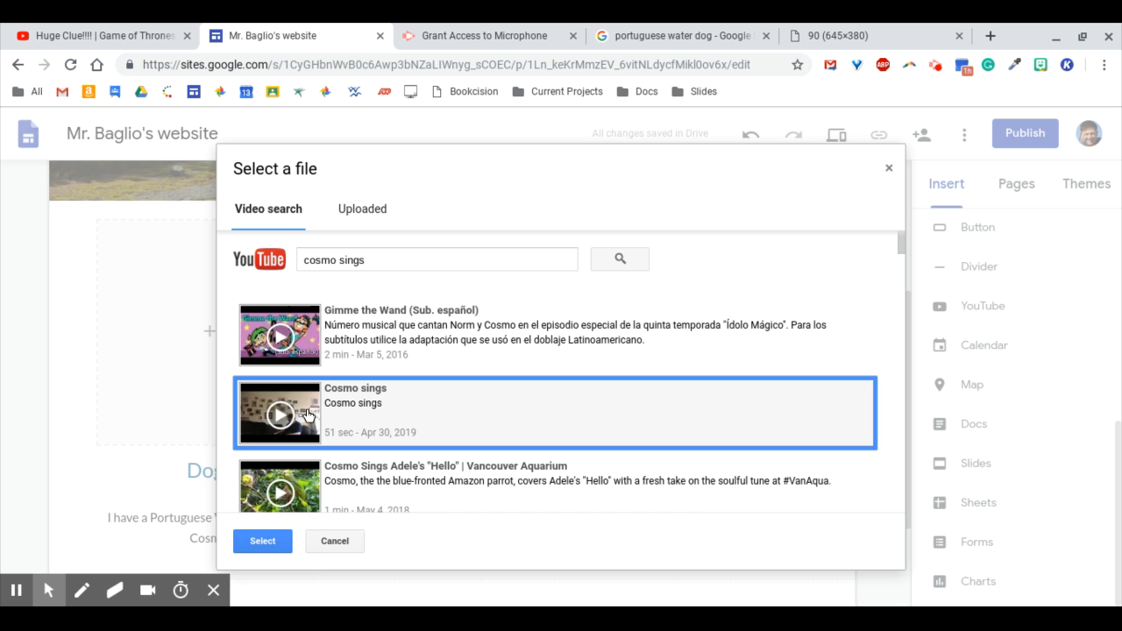
left_click(266, 541)
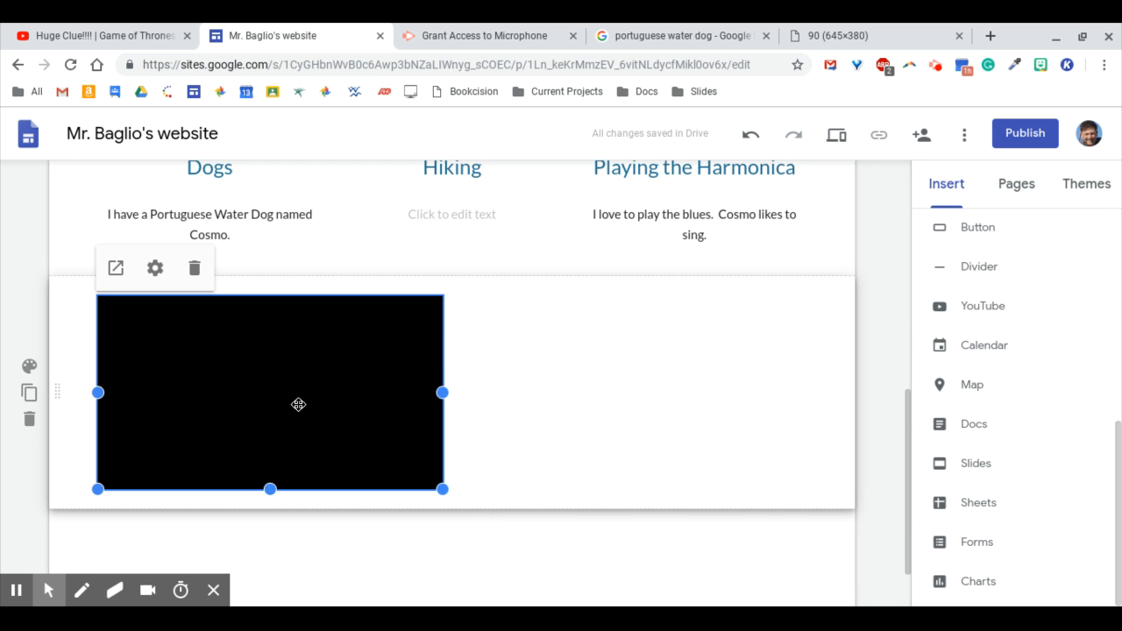
scroll(632, 289, "down", 1)
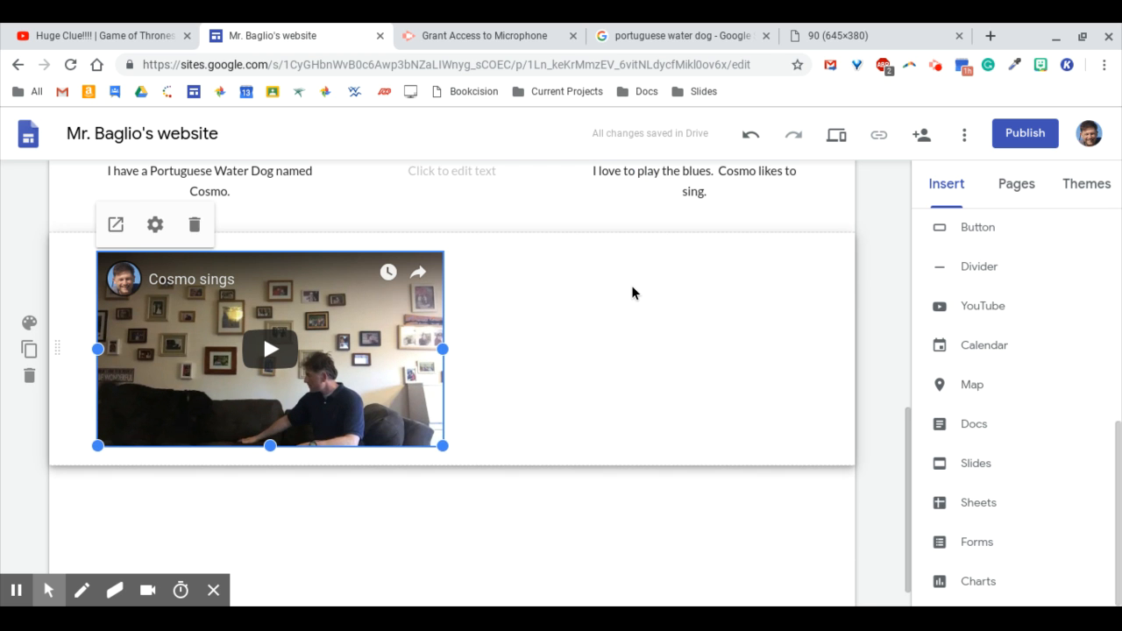
left_click(632, 288)
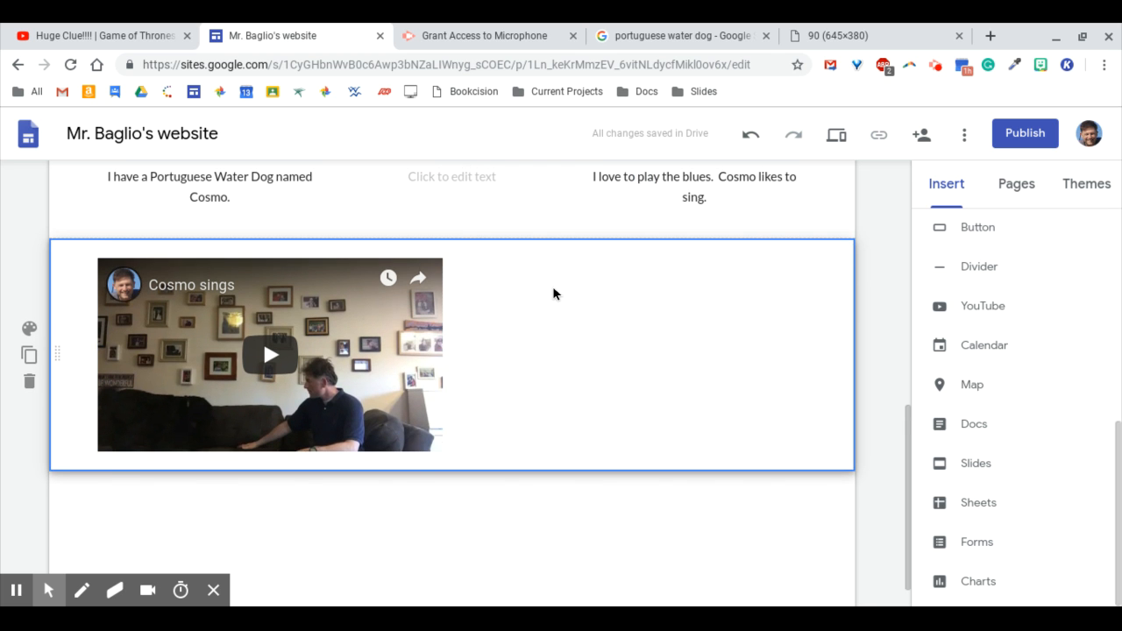
Move the Playing the Harmonica column with its image placeholder and text into the video's section, beside the video
scroll(554, 293, "up", 2)
left_click_drag(661, 221, 559, 517)
scroll(566, 511, "up", 4)
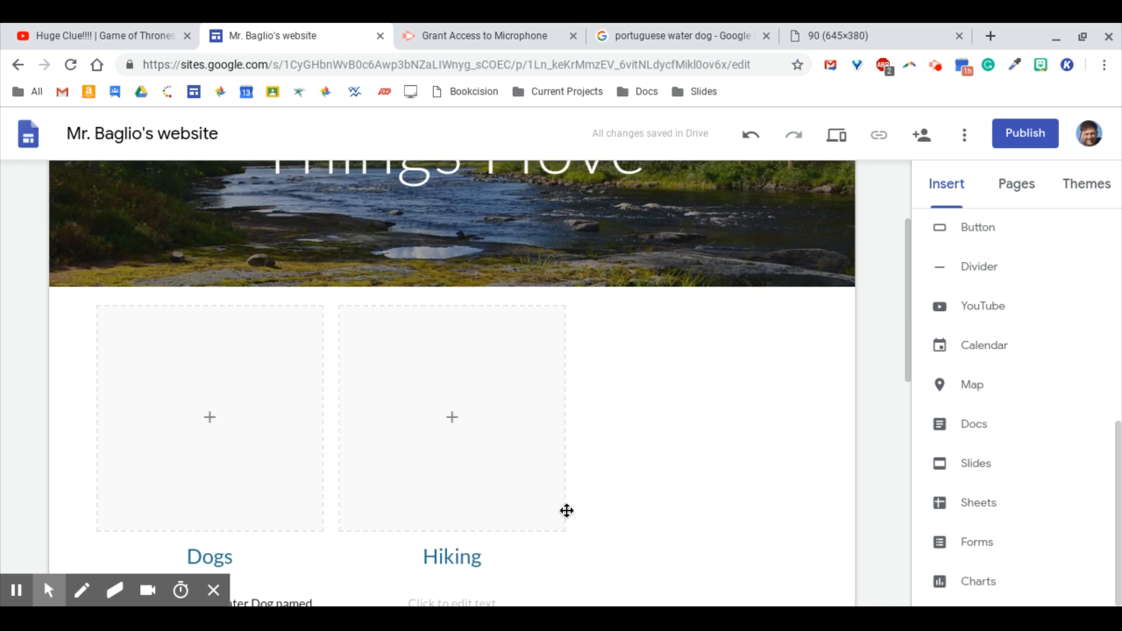
scroll(567, 510, "down", 6)
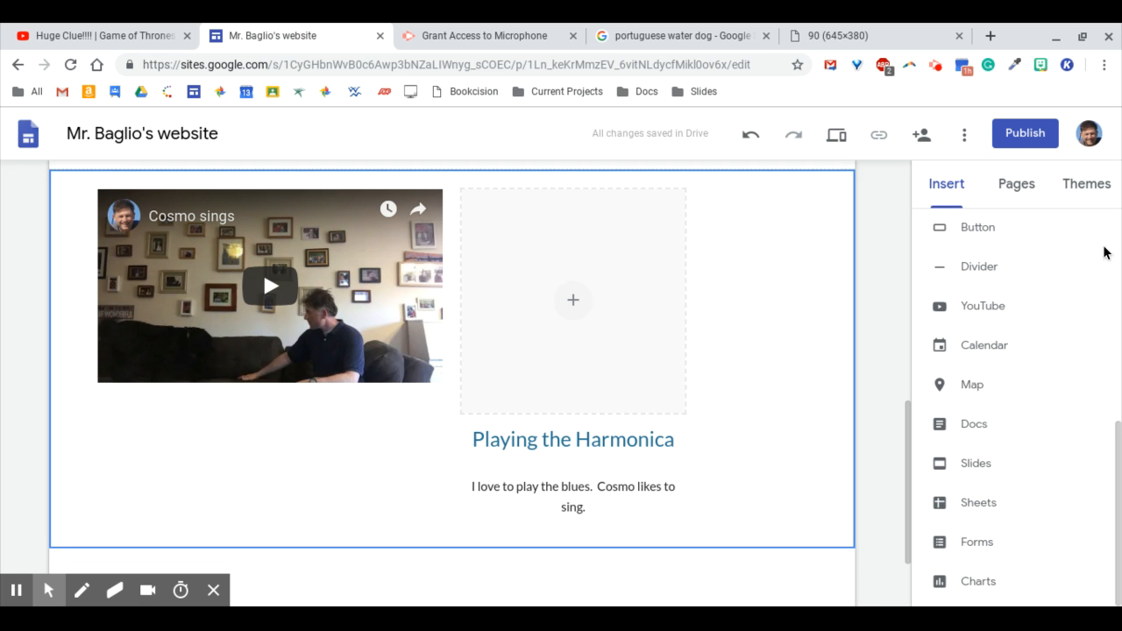
scroll(740, 263, "up", 5)
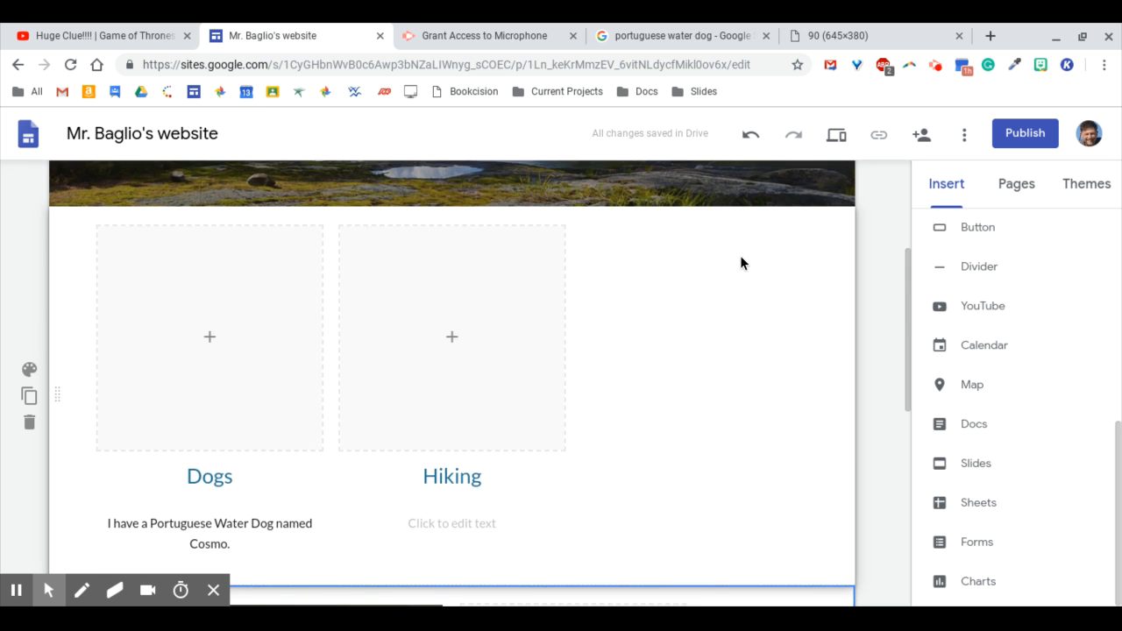
Open the Home page and add another layout with one image beside a title and text below the existing content
scroll(442, 359, "up", 3)
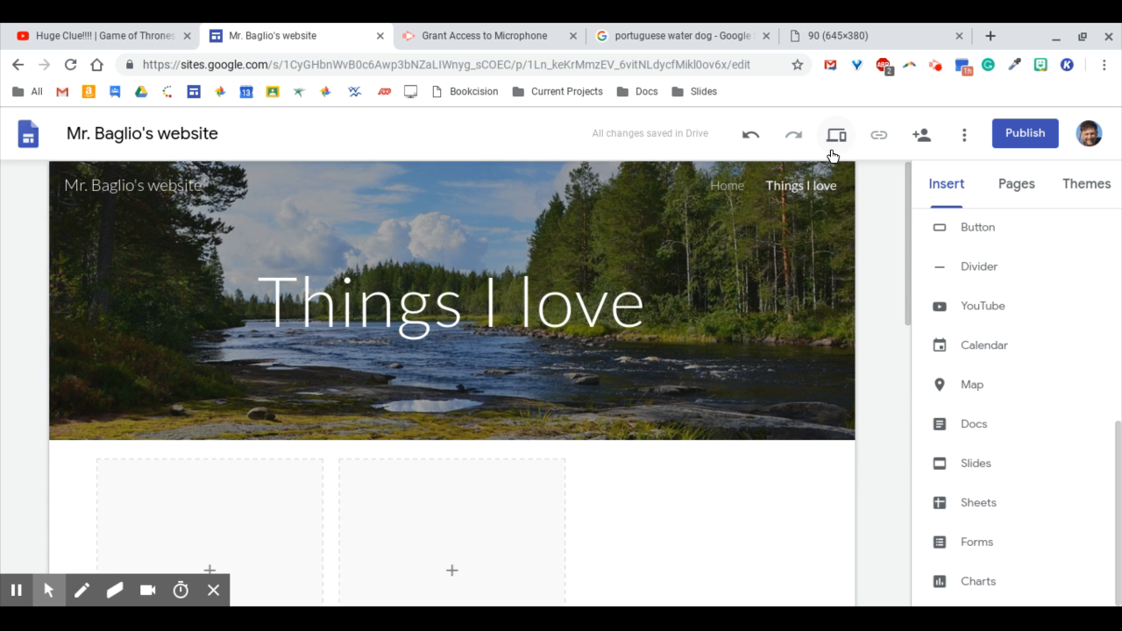
left_click(727, 186)
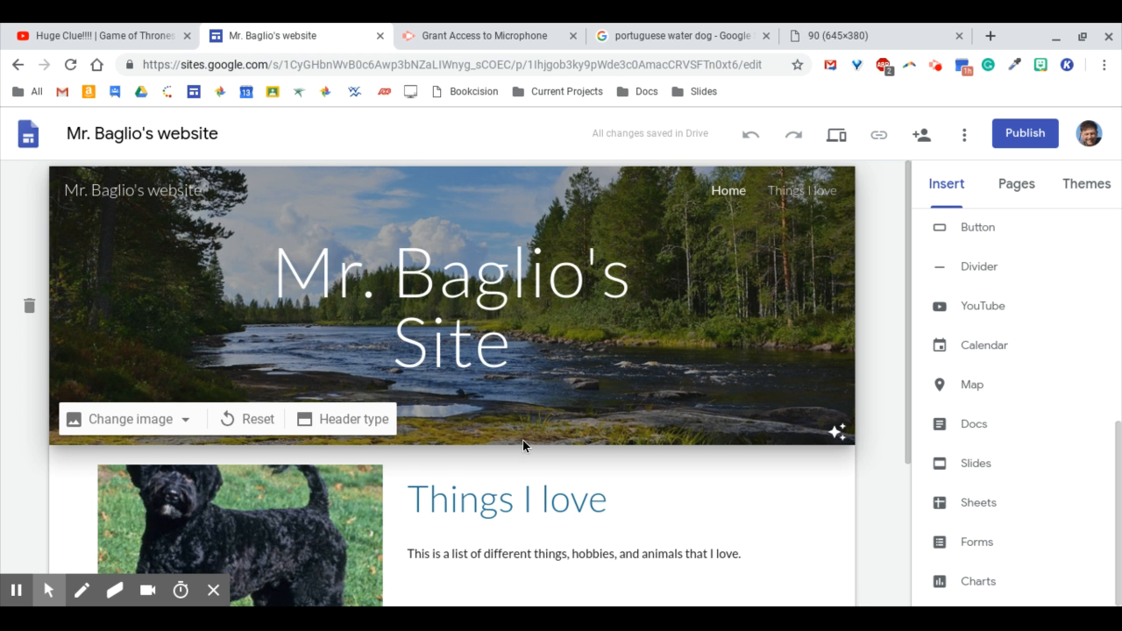
scroll(522, 440, "down", 3)
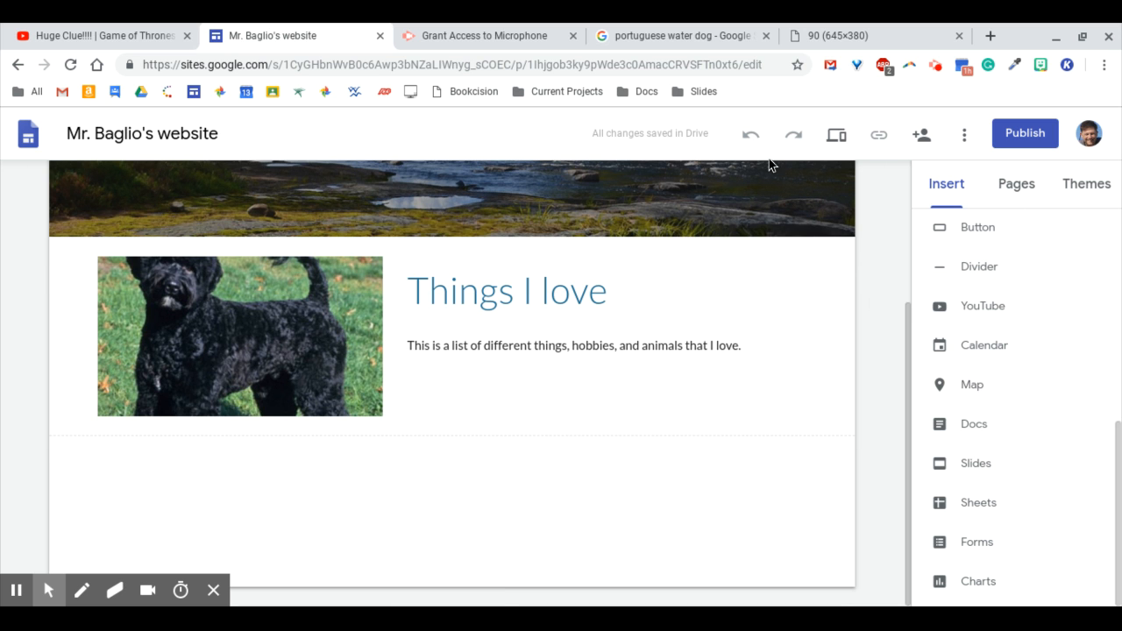
scroll(933, 248, "up", 5)
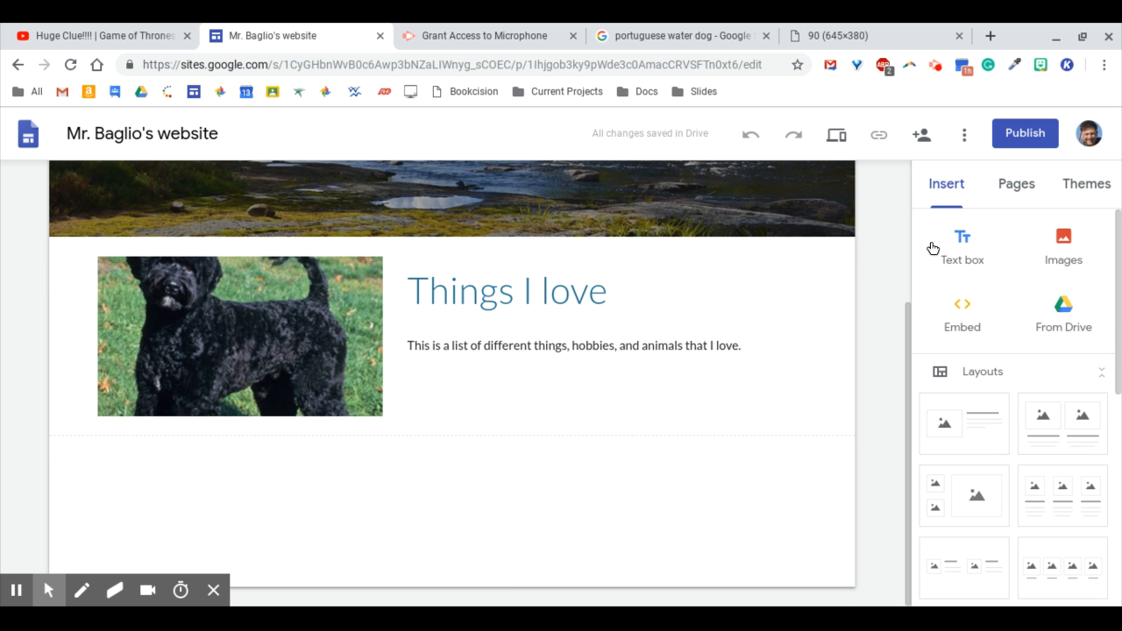
left_click(964, 425)
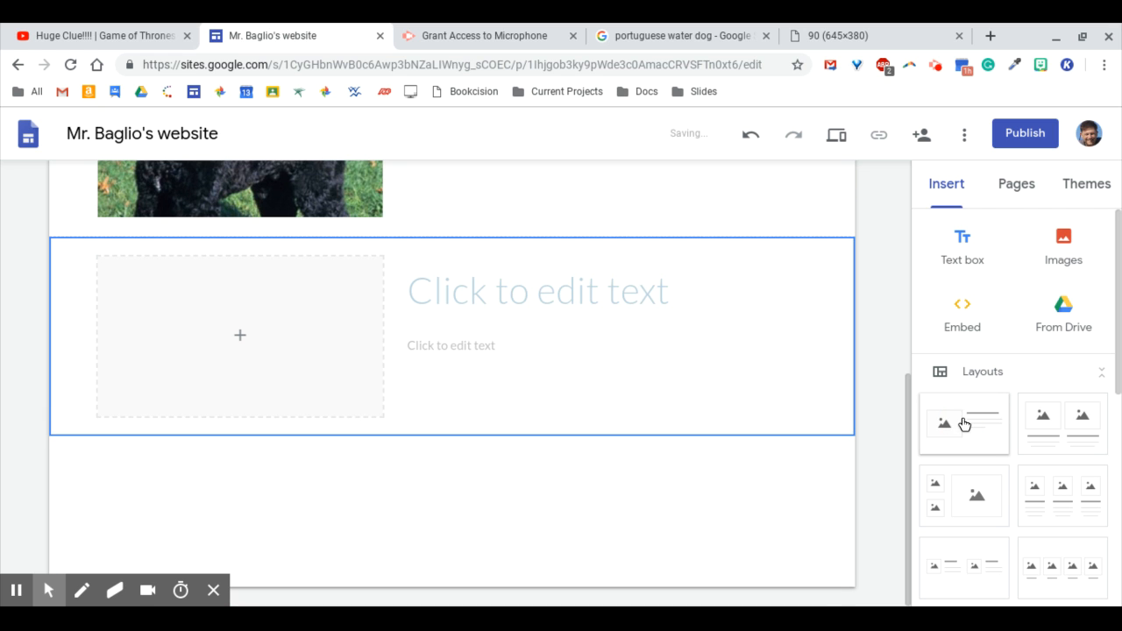
Title the new Home page section "My Dreams"
left_click(516, 288)
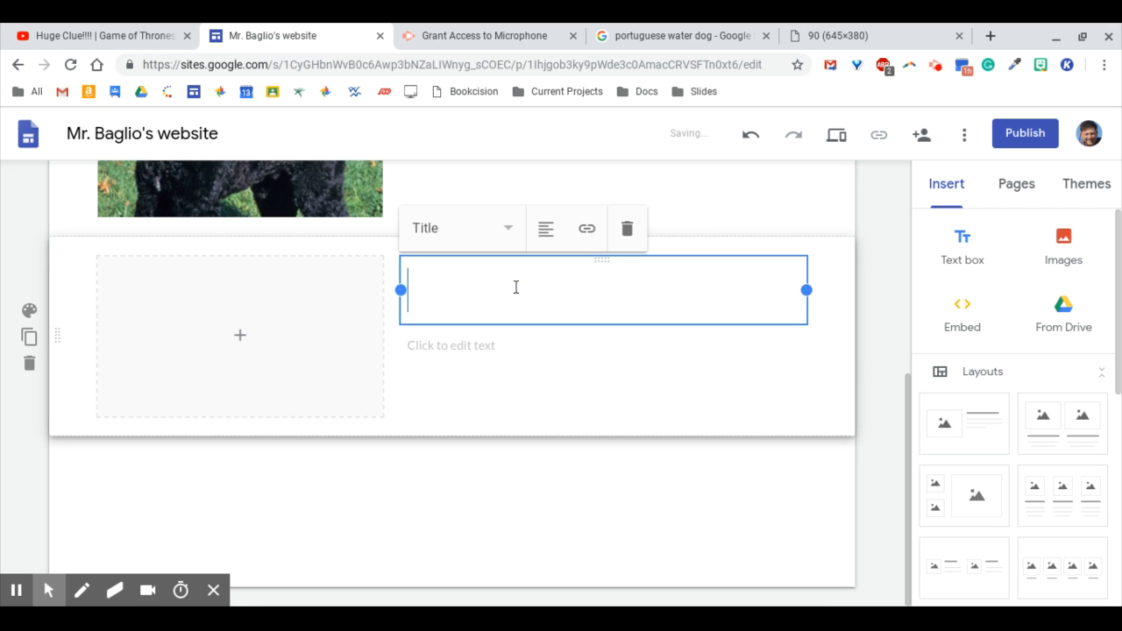
type("Y")
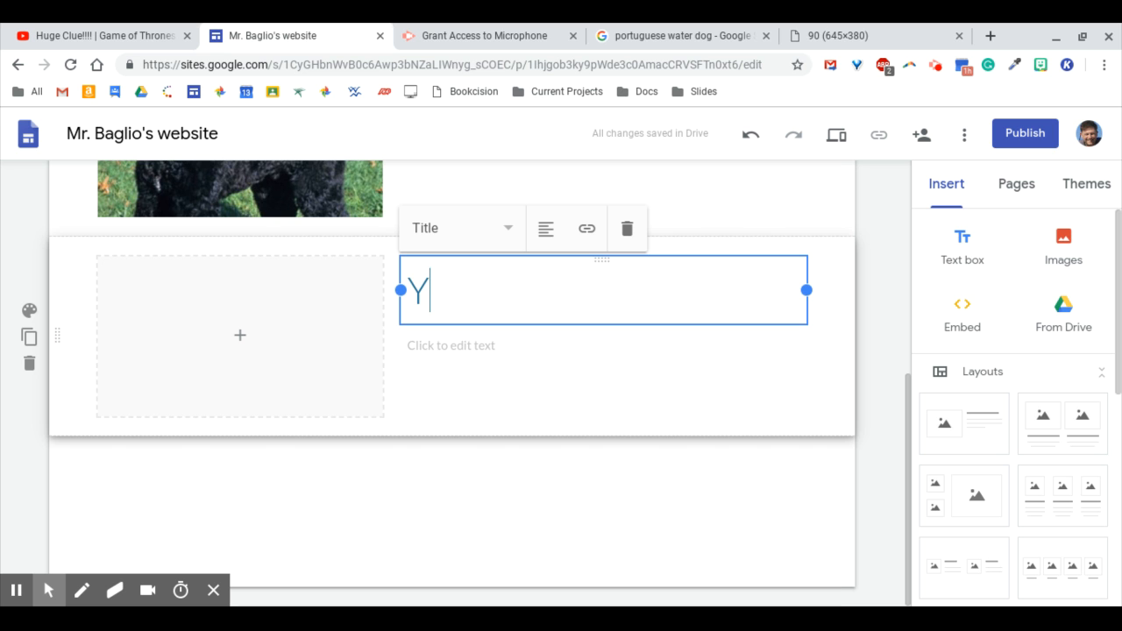
key("BackSpace")
type("My Dream")
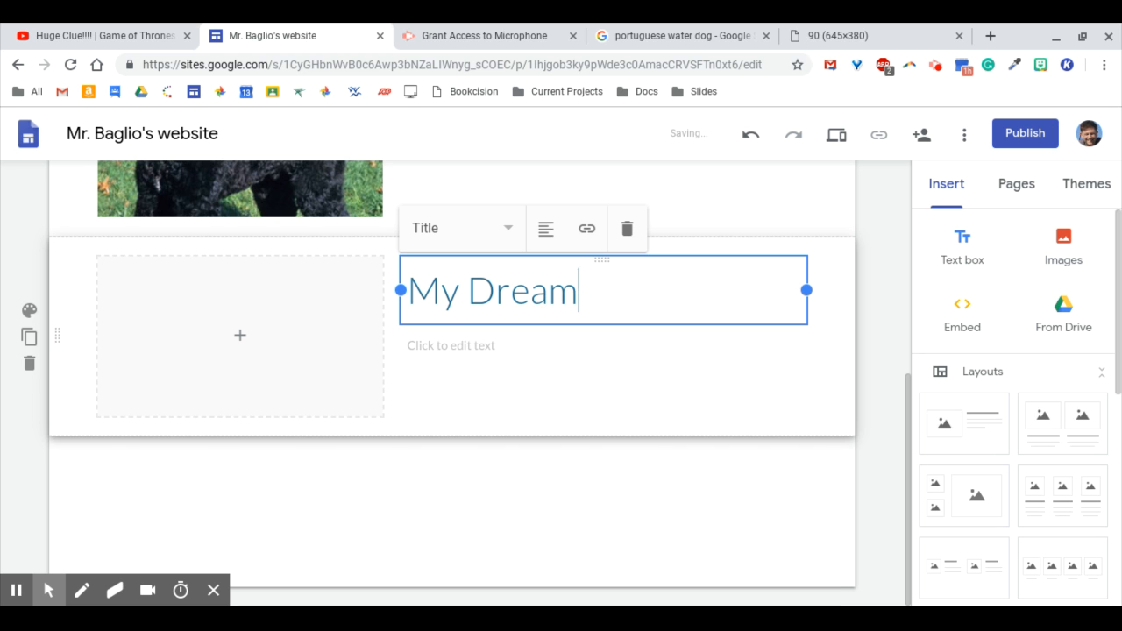
type("s")
Enter "Things I want to accomplish in the future" as the text under the My Dreams title
left_click(483, 355)
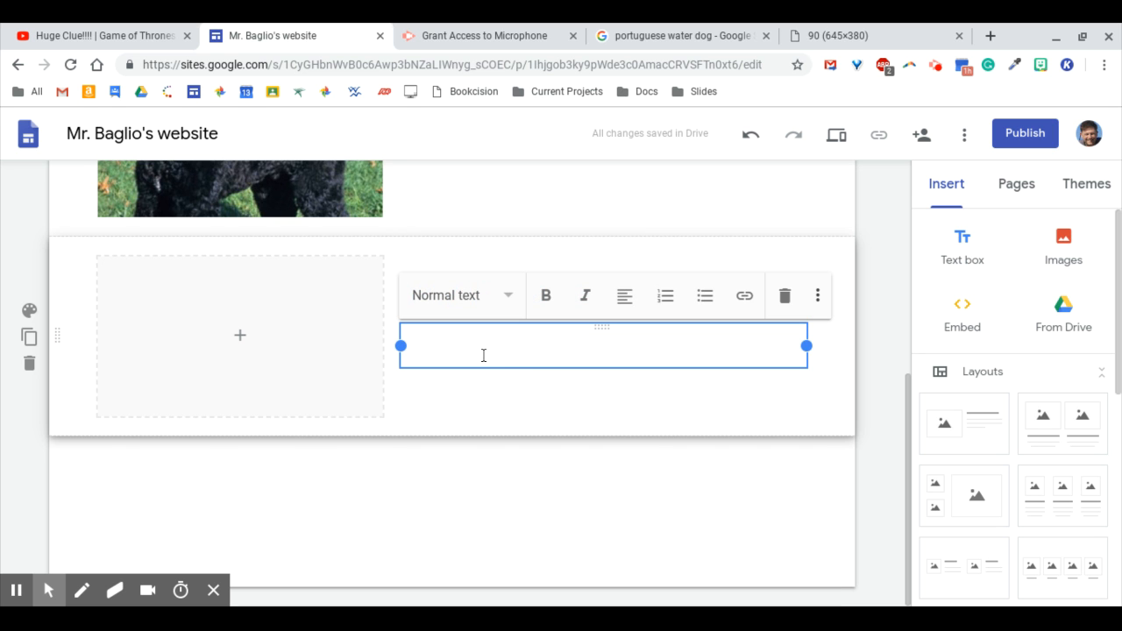
type("Things I want to acco")
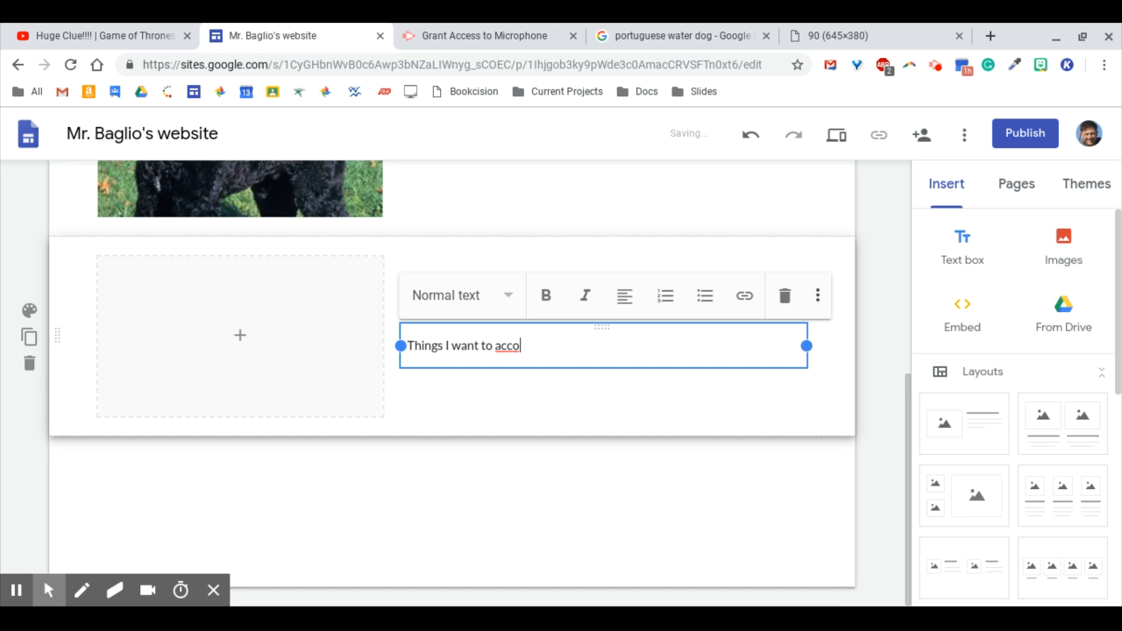
type("mplish in the g")
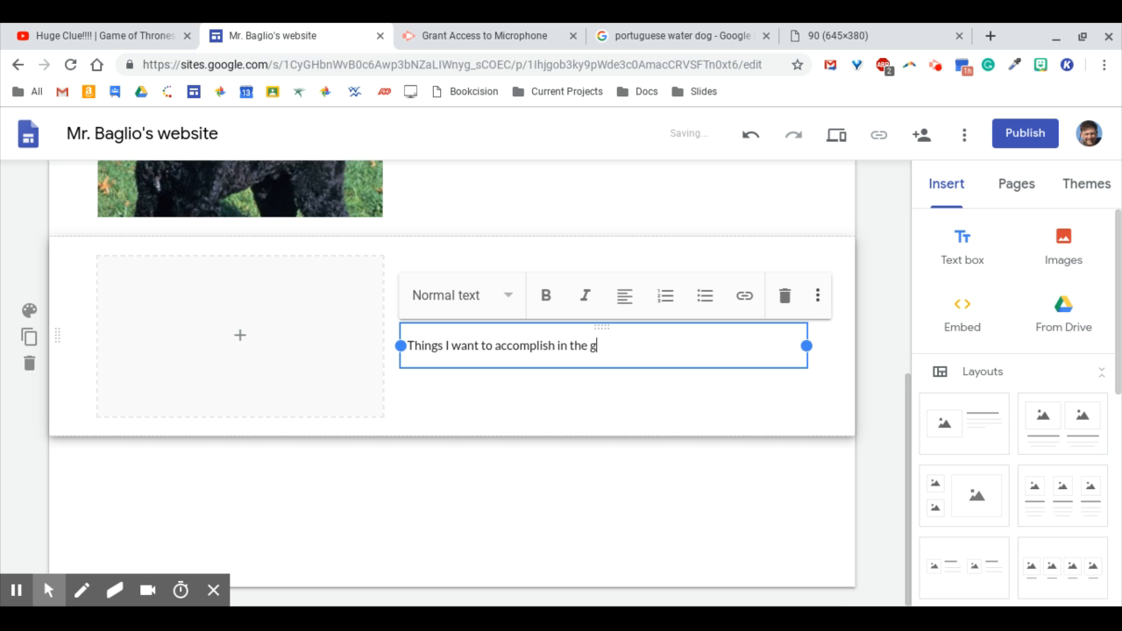
key("BackSpace")
type("future")
left_click(476, 396)
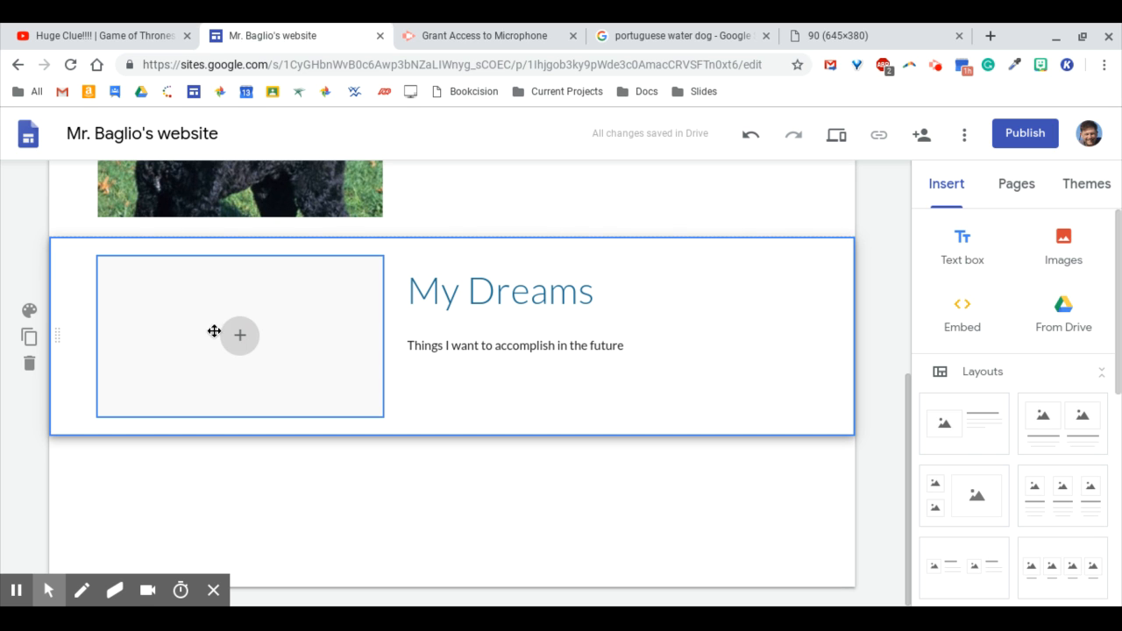
scroll(970, 453, "down", 5)
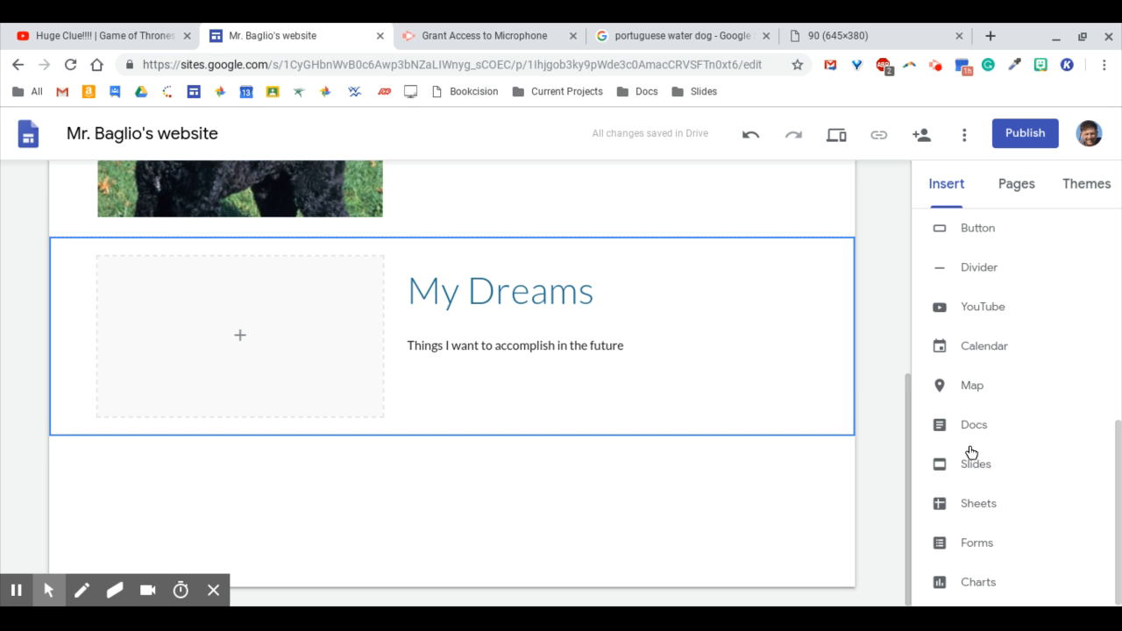
scroll(971, 453, "up", 1)
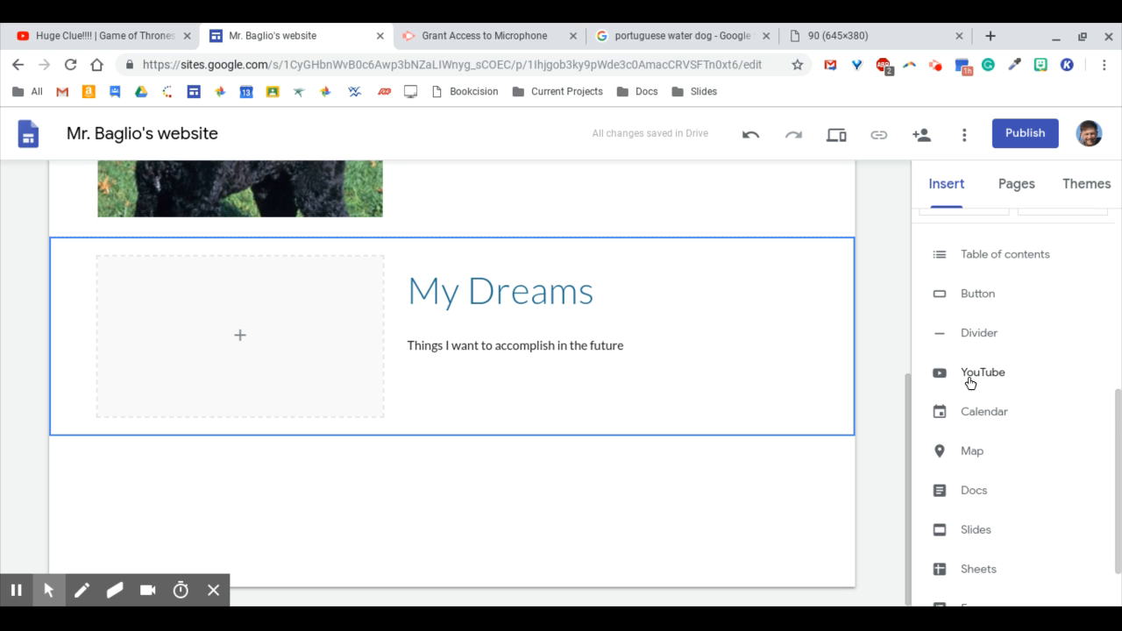
scroll(970, 384, "down", 1)
scroll(970, 382, "up", 1)
scroll(970, 383, "up", 5)
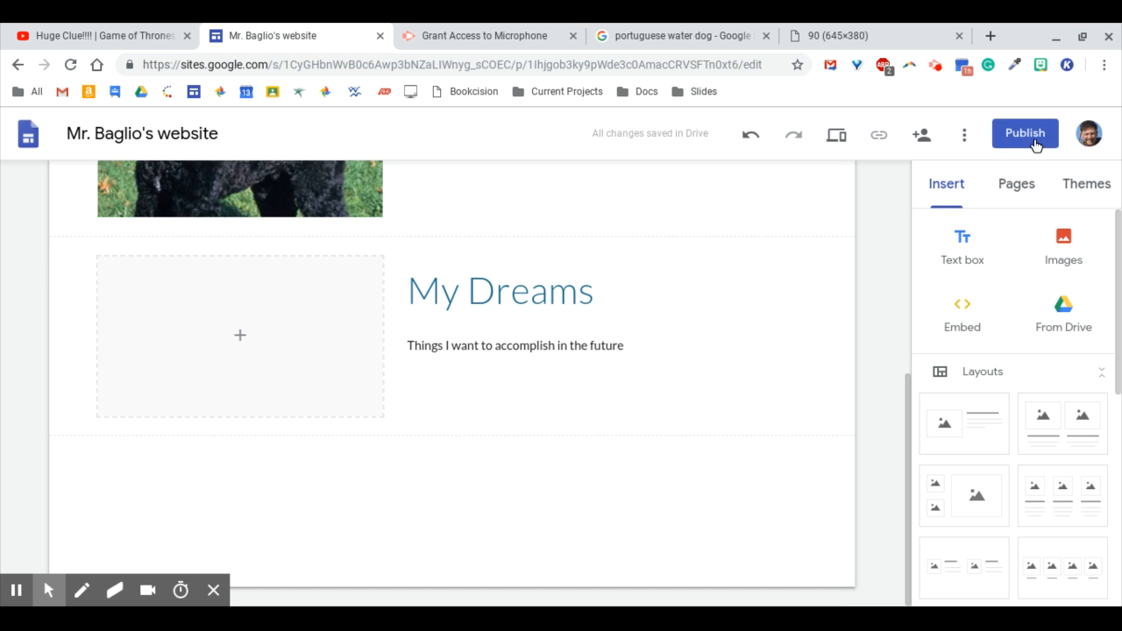
Publish the site under the web address already filled in, keeping the default viewing permission
left_click(1026, 134)
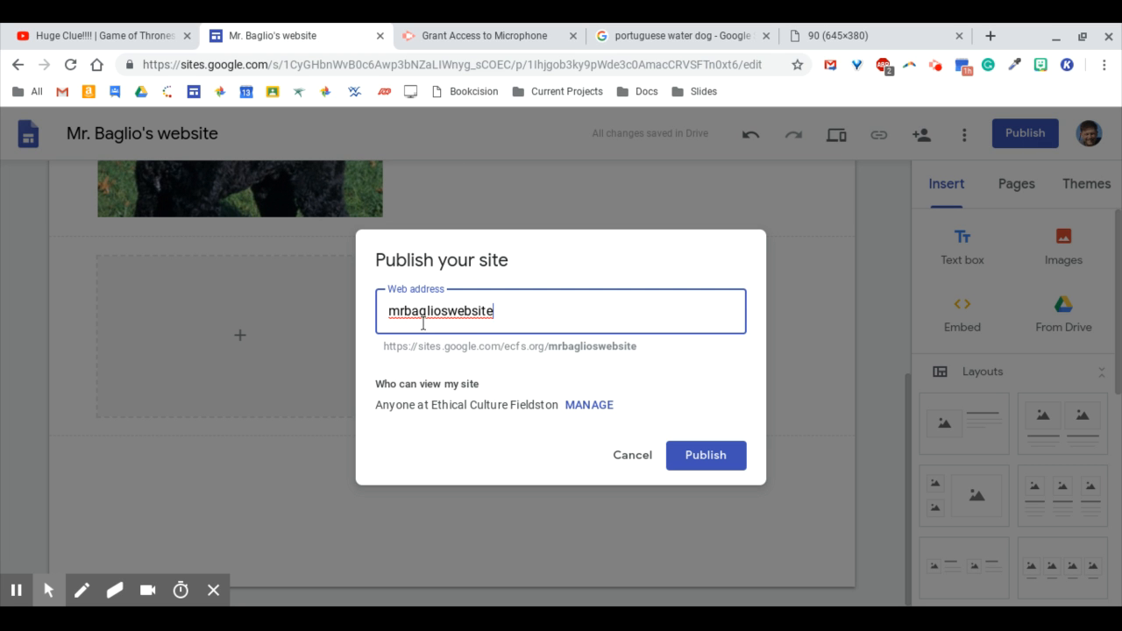
left_click(704, 455)
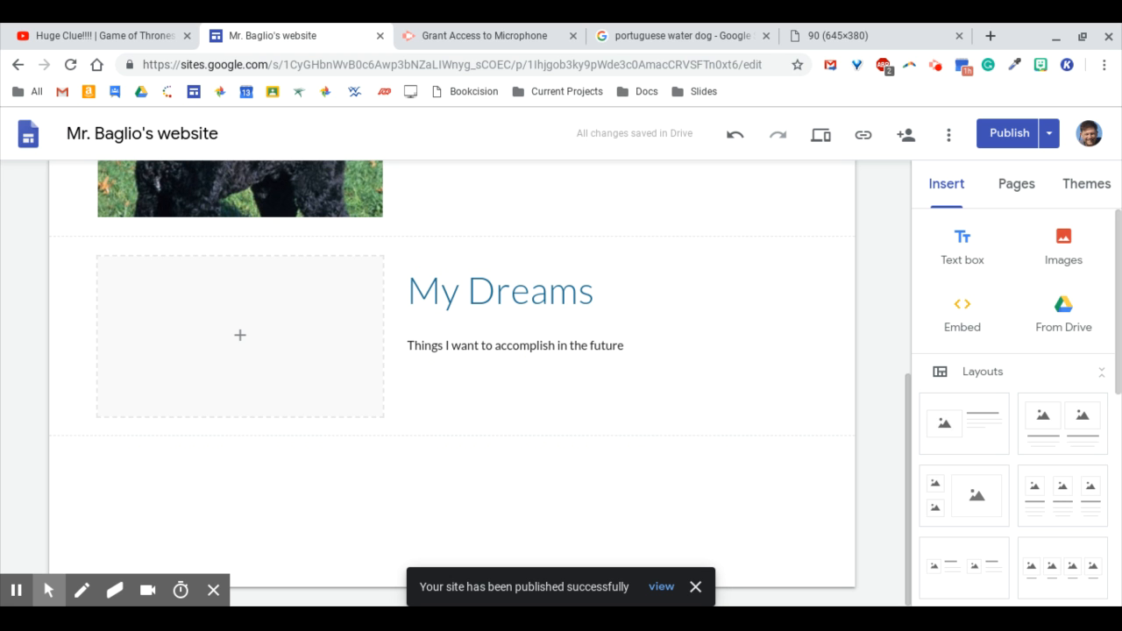
Preview the Home page and examine how it looks on a large screen, a tablet and a phone
left_click(822, 141)
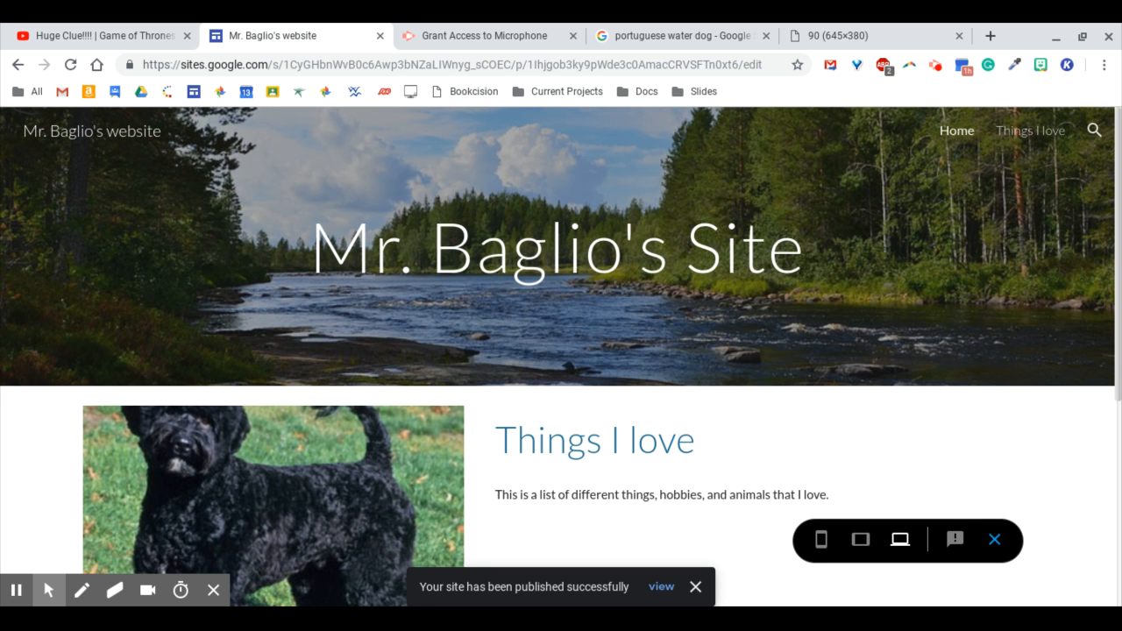
scroll(735, 208, "down", 5)
scroll(735, 208, "up", 5)
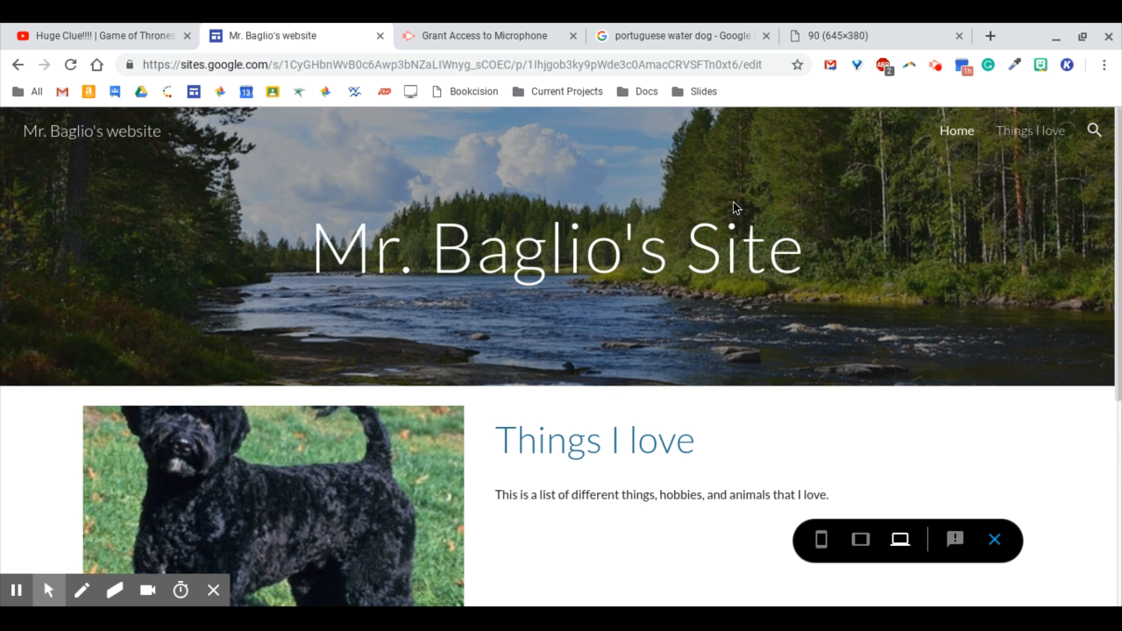
left_click(861, 541)
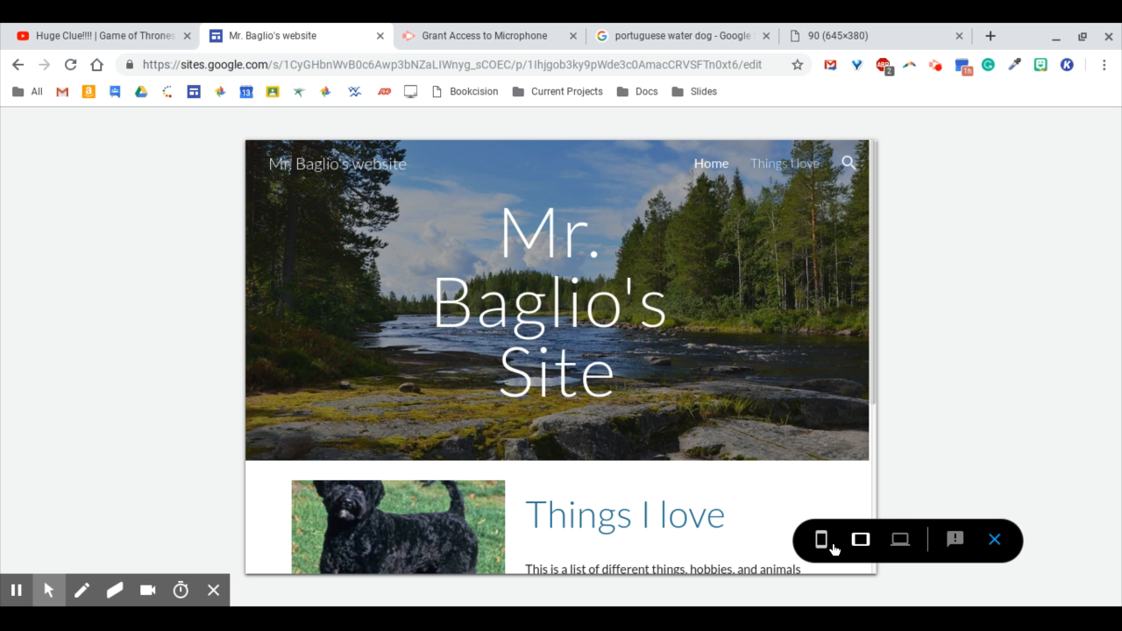
left_click(823, 545)
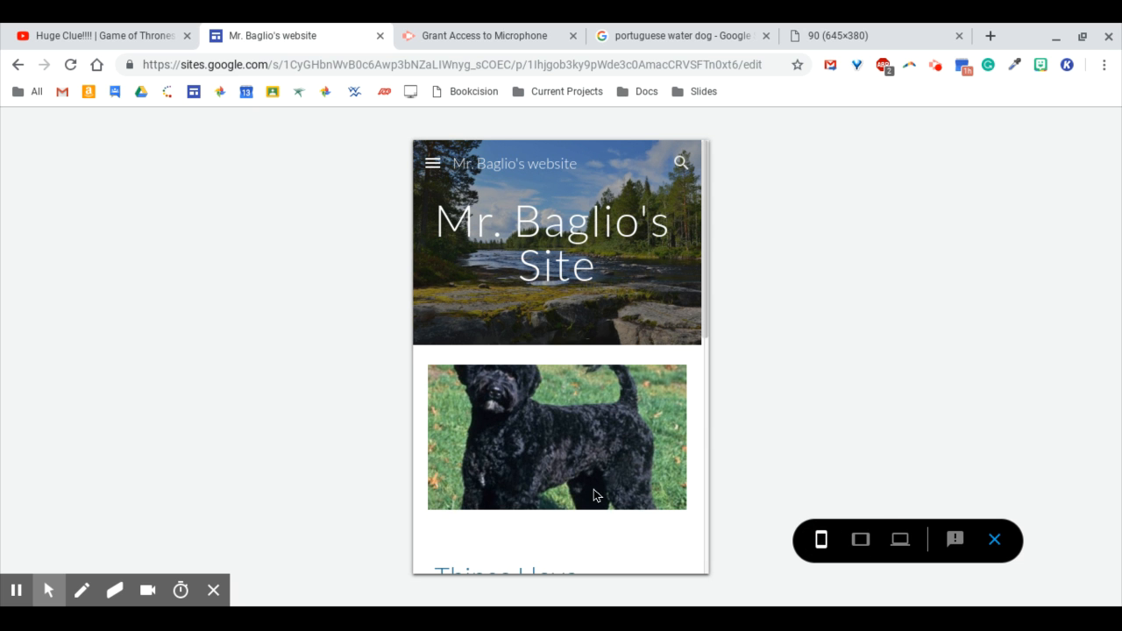
scroll(594, 496, "down", 3)
scroll(593, 491, "up", 3)
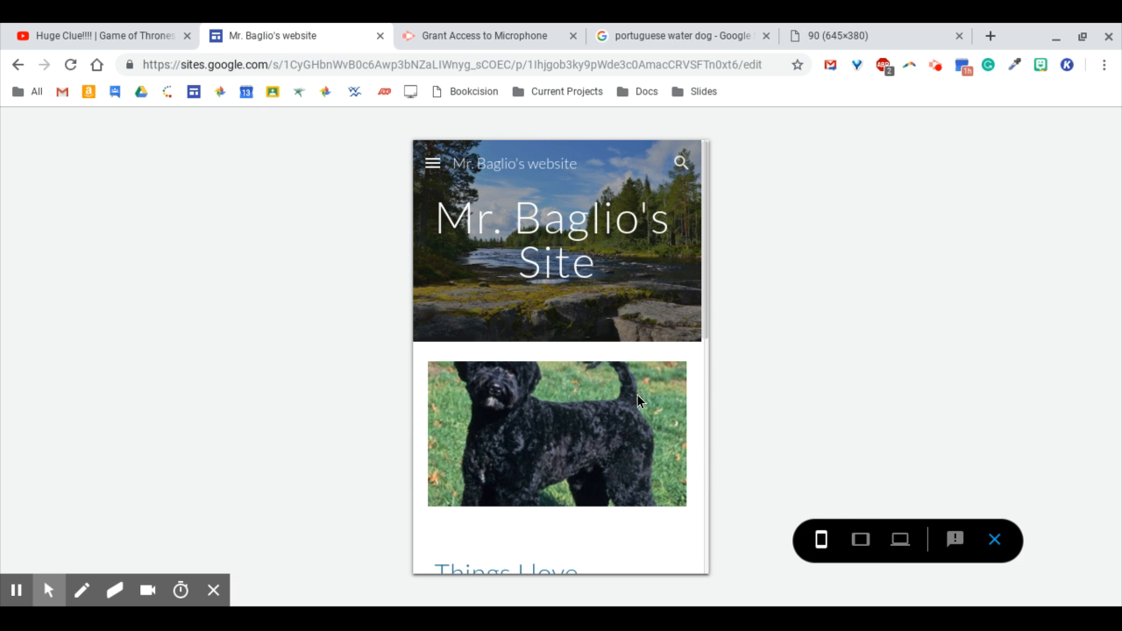
Look through the phone preview of the Home page down to its footer and return to the editor
scroll(638, 399, "down", 6)
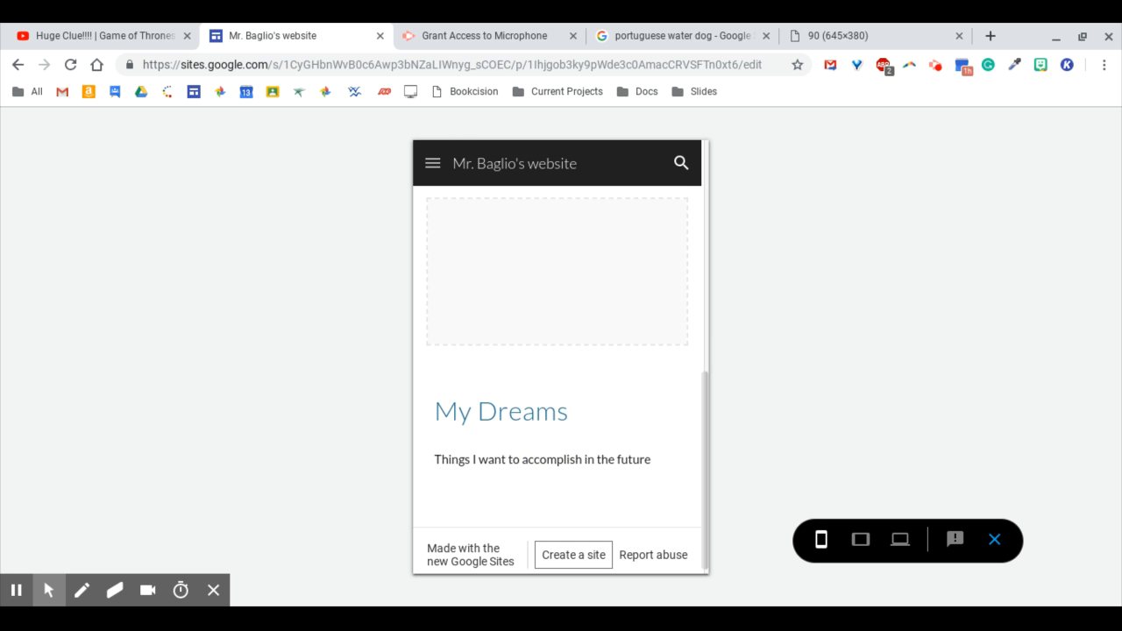
scroll(614, 395, "up", 6)
left_click(995, 541)
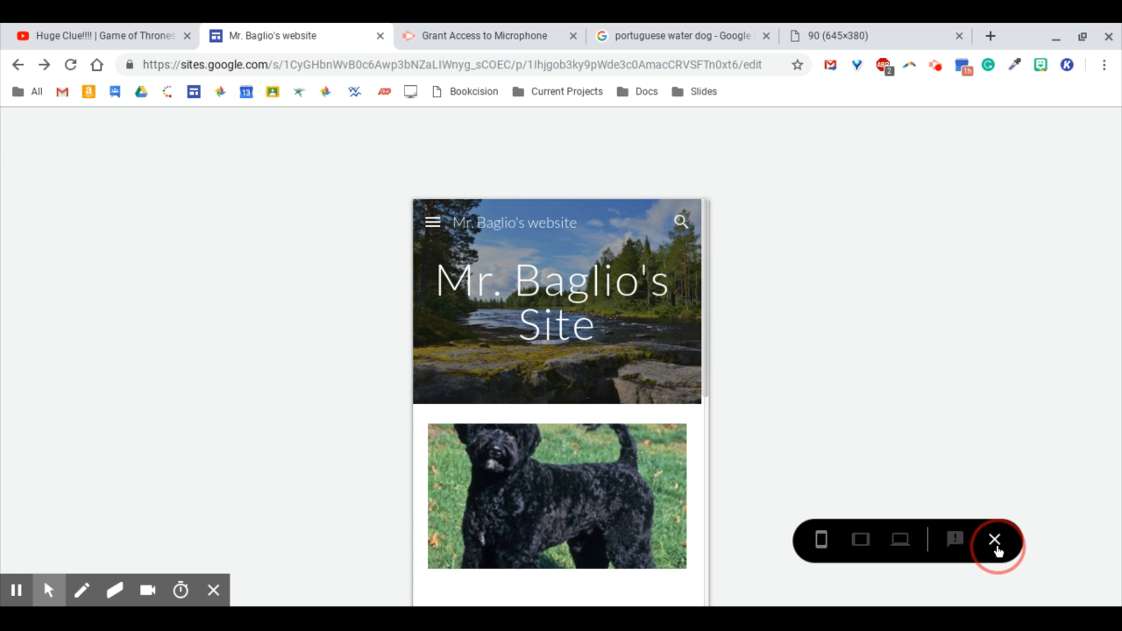
Copy the published site link
left_click(863, 131)
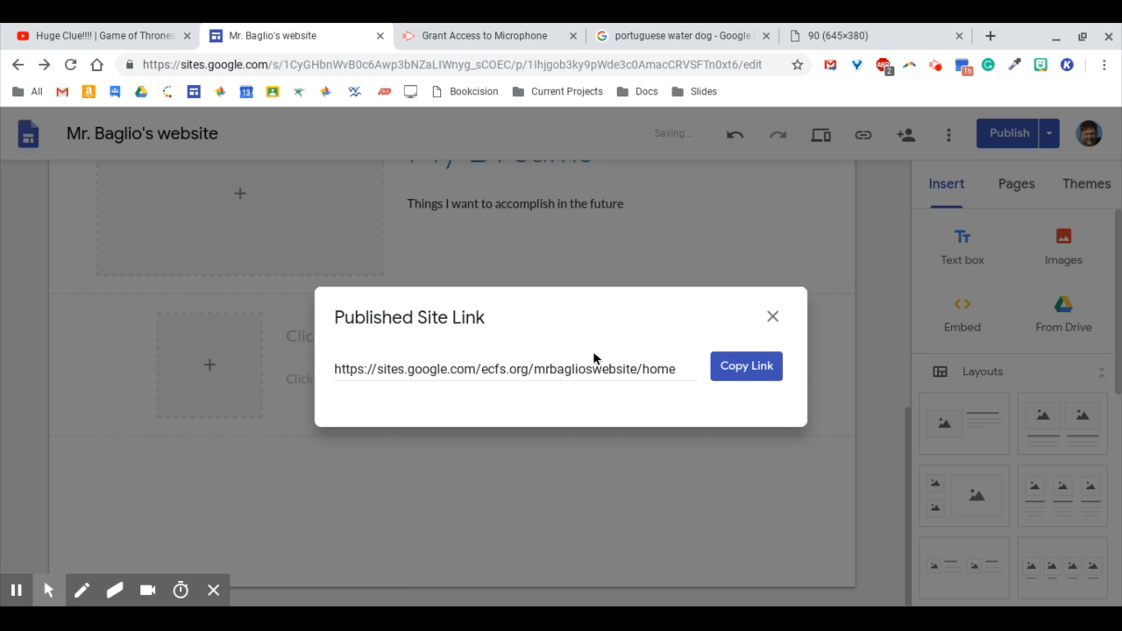
left_click(747, 367)
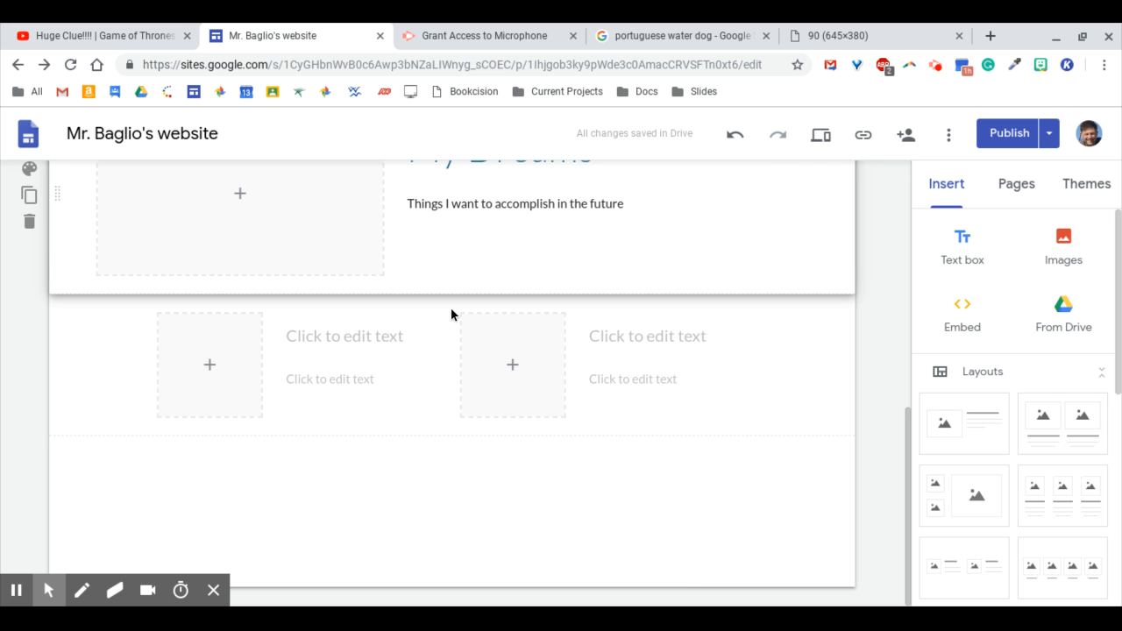
Examine the Home page's sections from the header down to the empty two-image layout, along with the available layouts
scroll(452, 314, "up", 10)
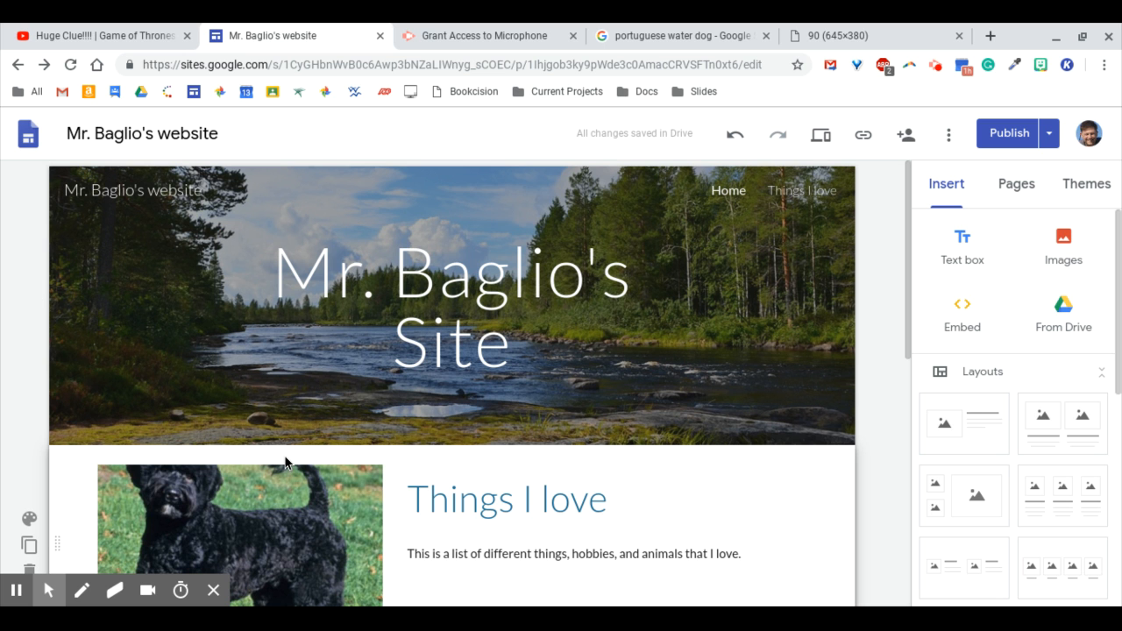
scroll(285, 463, "down", 5)
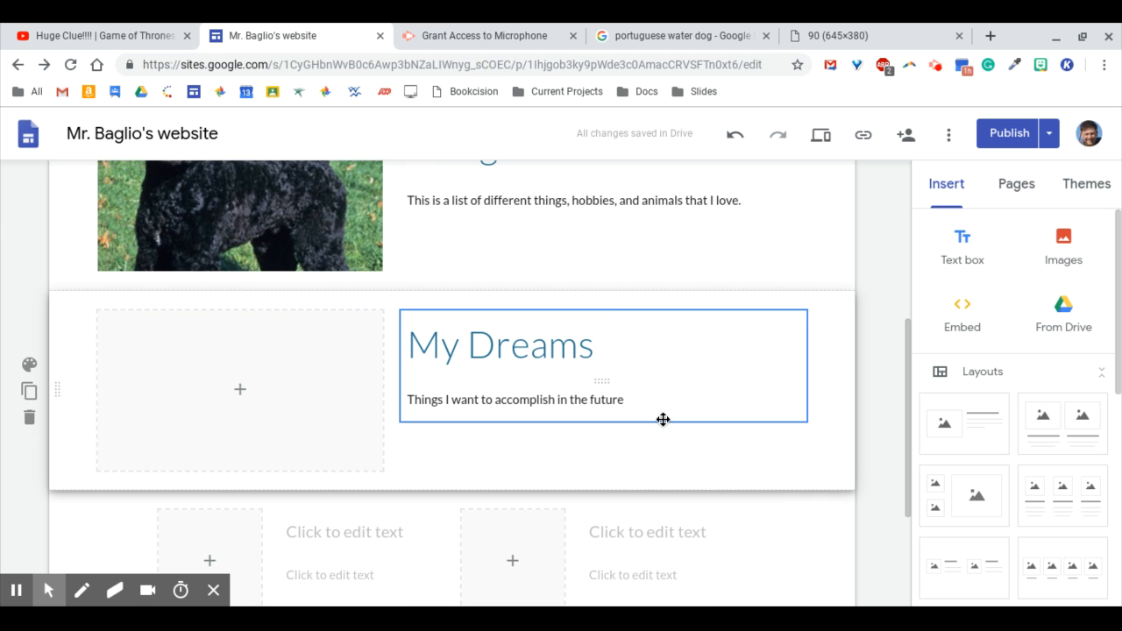
scroll(1020, 353, "down", 4)
scroll(1021, 354, "up", 3)
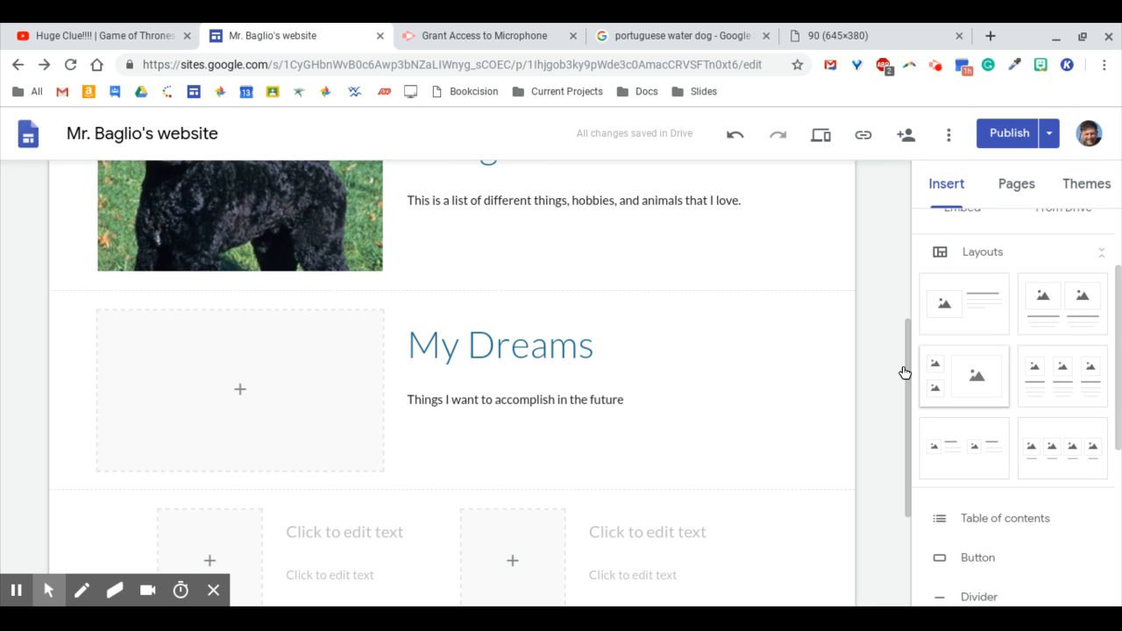
scroll(605, 467, "down", 3)
scroll(605, 466, "up", 3)
scroll(605, 475, "up", 2)
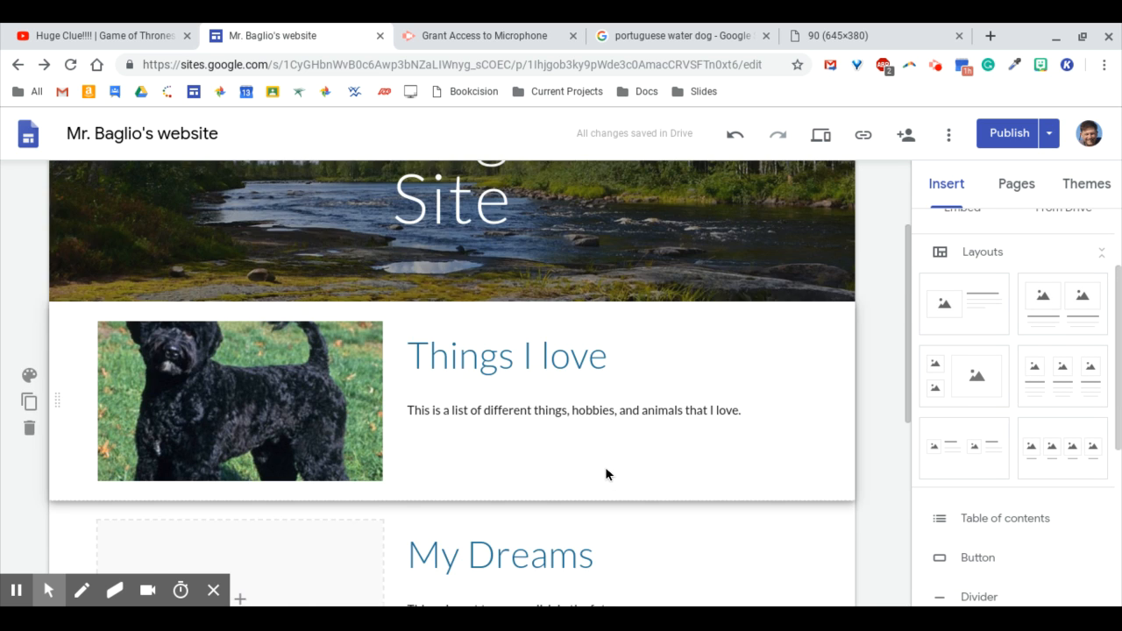
scroll(605, 471, "down", 3)
left_click(604, 470)
scroll(604, 470, "down", 1)
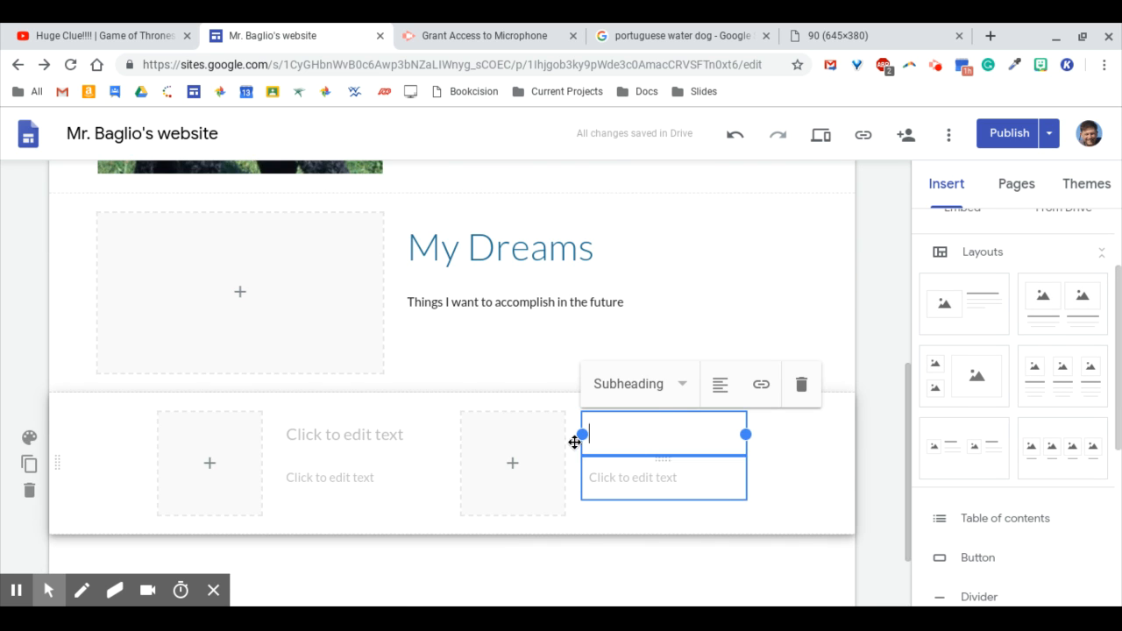
left_click(607, 303)
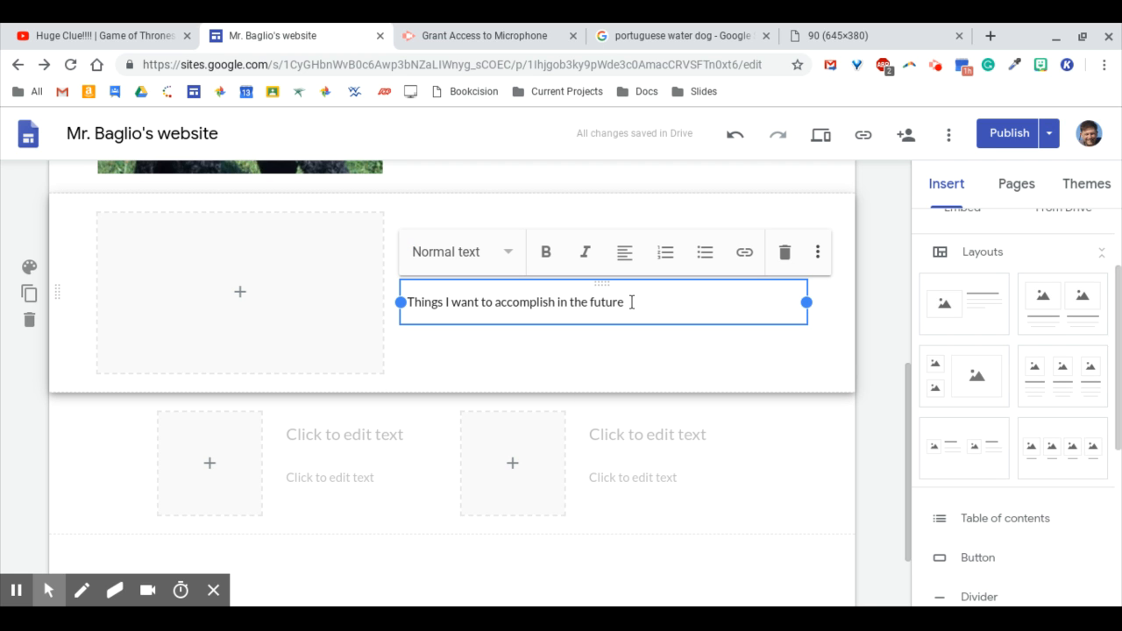
Open the link options for the word "animals" in the Things I love description and close them without adding a link
scroll(396, 348, "up", 5)
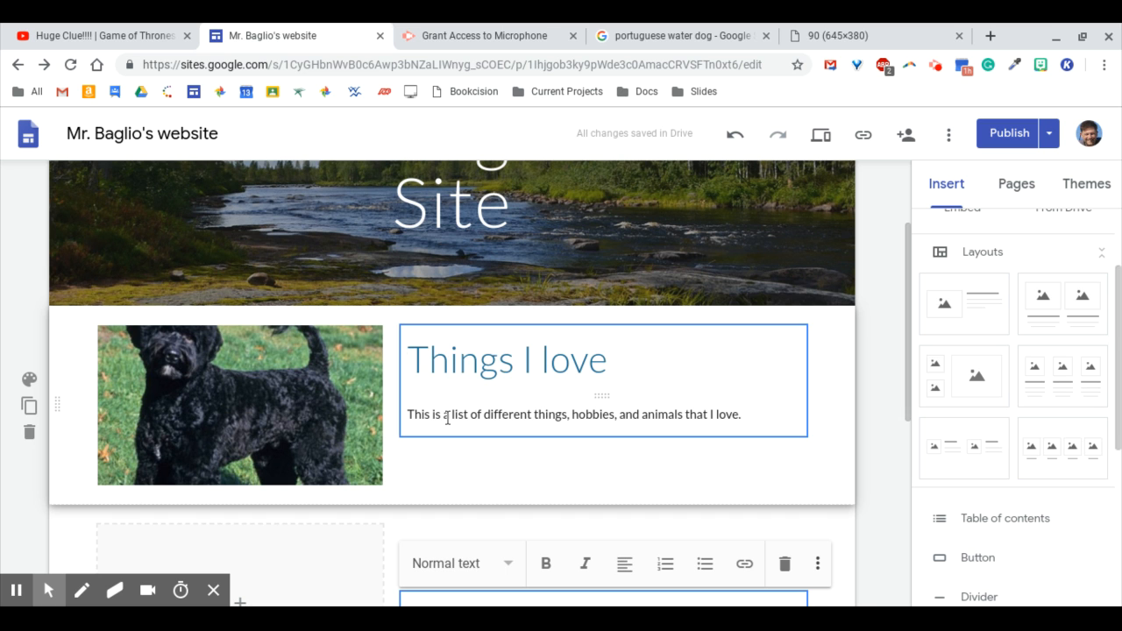
left_click(447, 419)
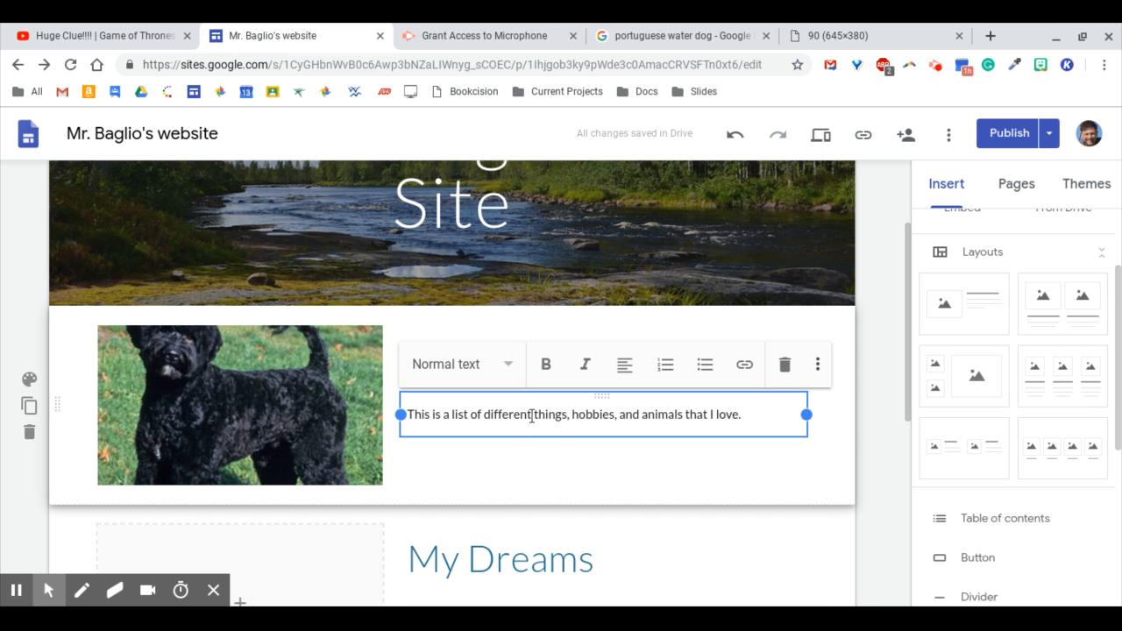
double_click(666, 418)
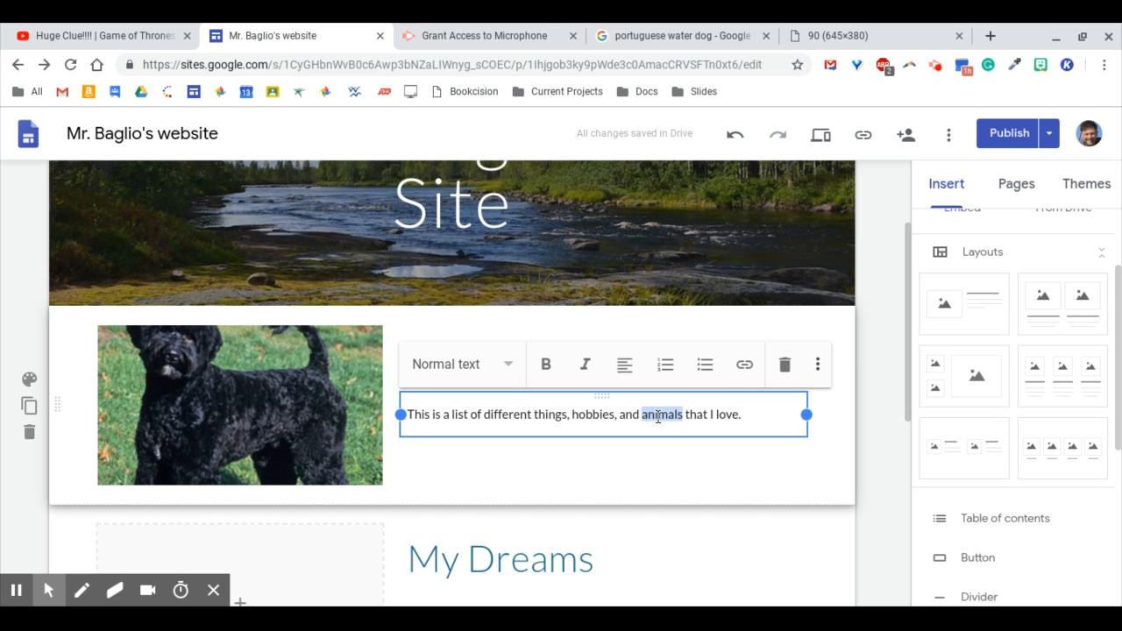
left_click(747, 370)
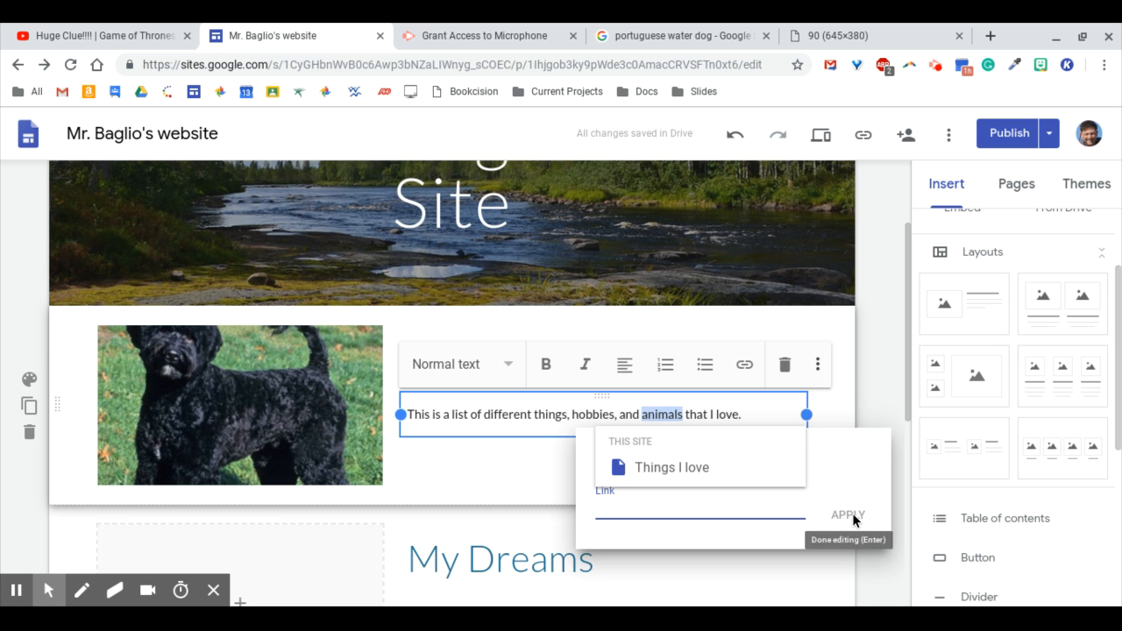
left_click(550, 461)
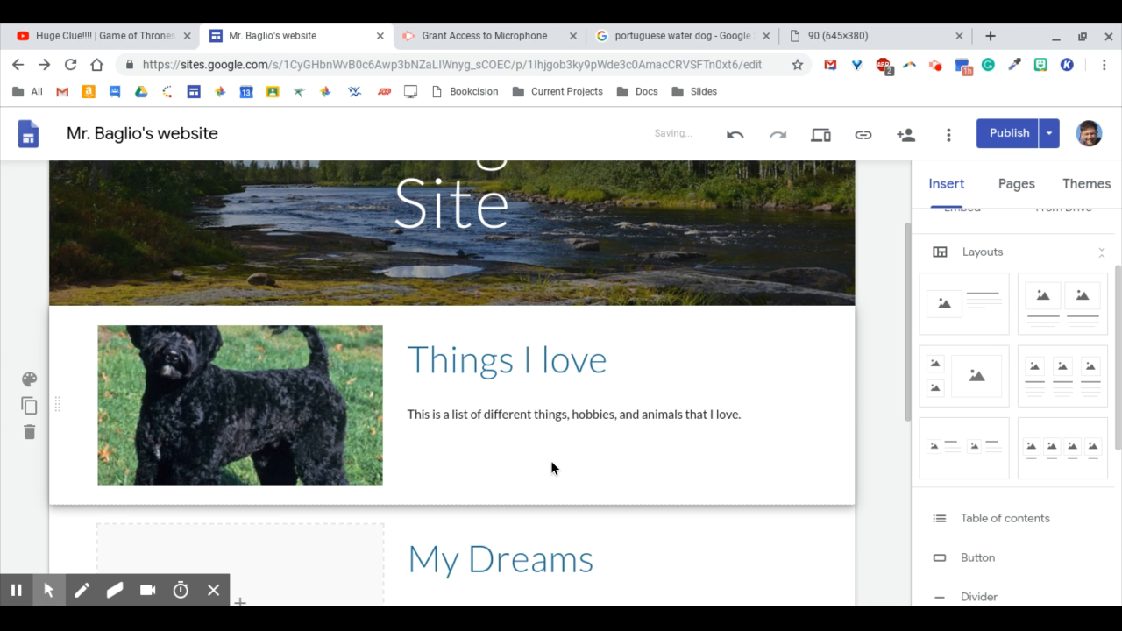
left_click(544, 391)
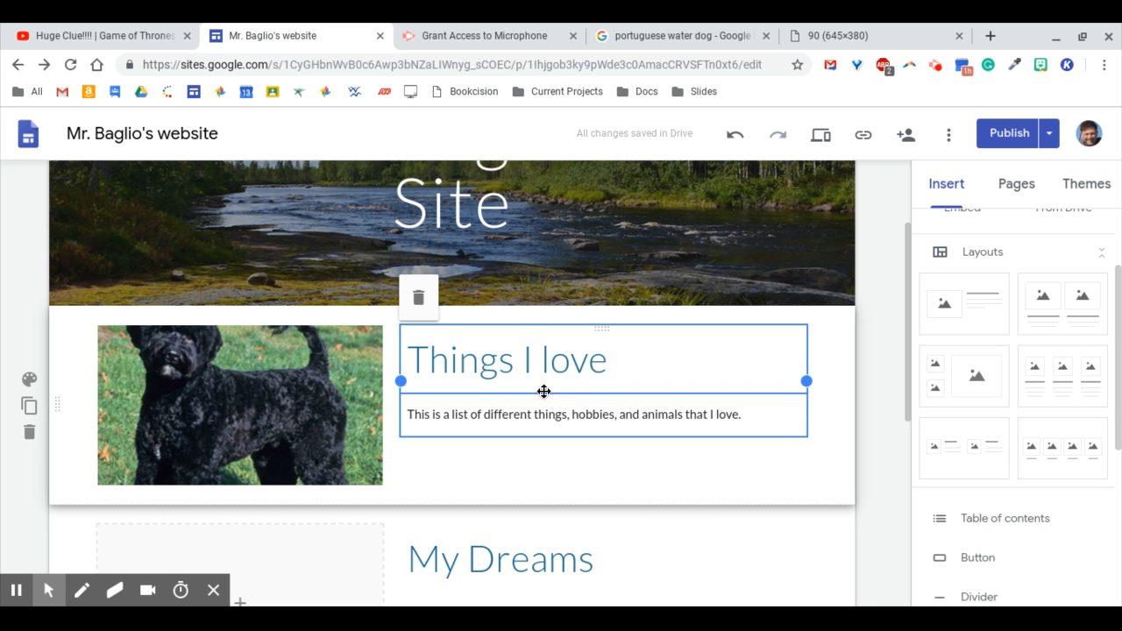
scroll(563, 442, "down", 3)
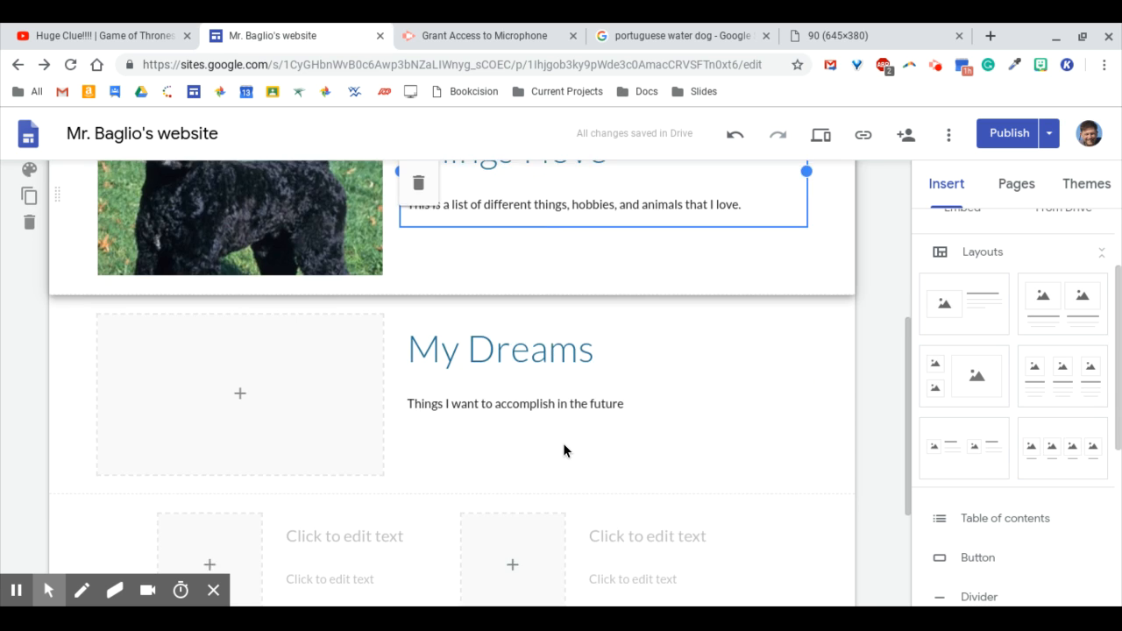
scroll(563, 442, "up", 4)
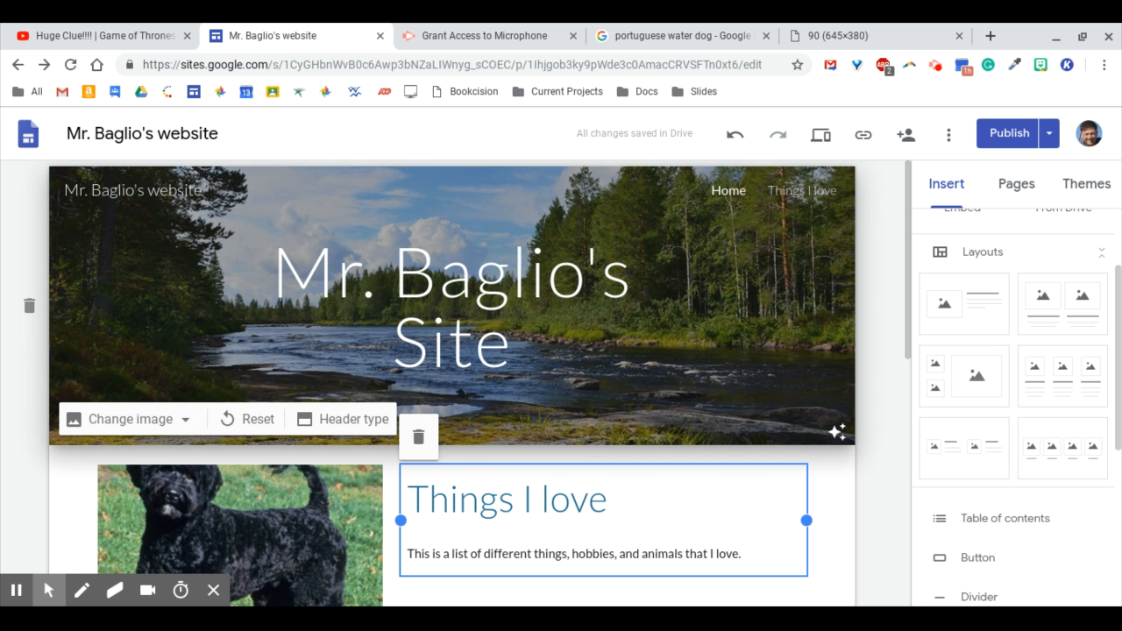